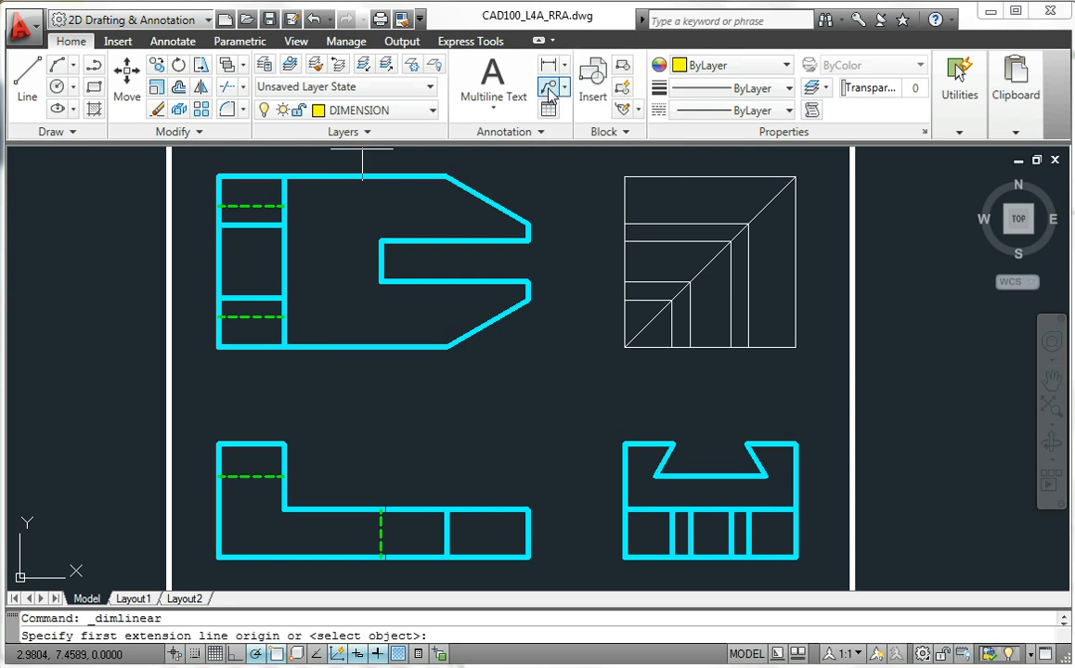
Add linear dimensions for the front view's overall length above it and its overall height to its right.
left_click(218, 446)
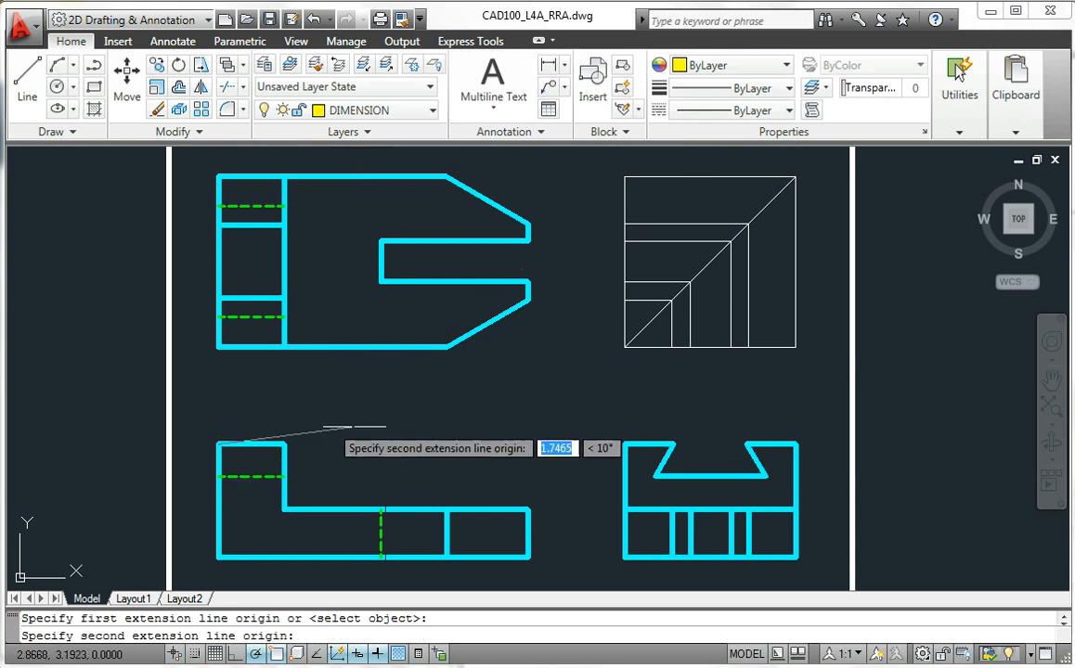
left_click(530, 510)
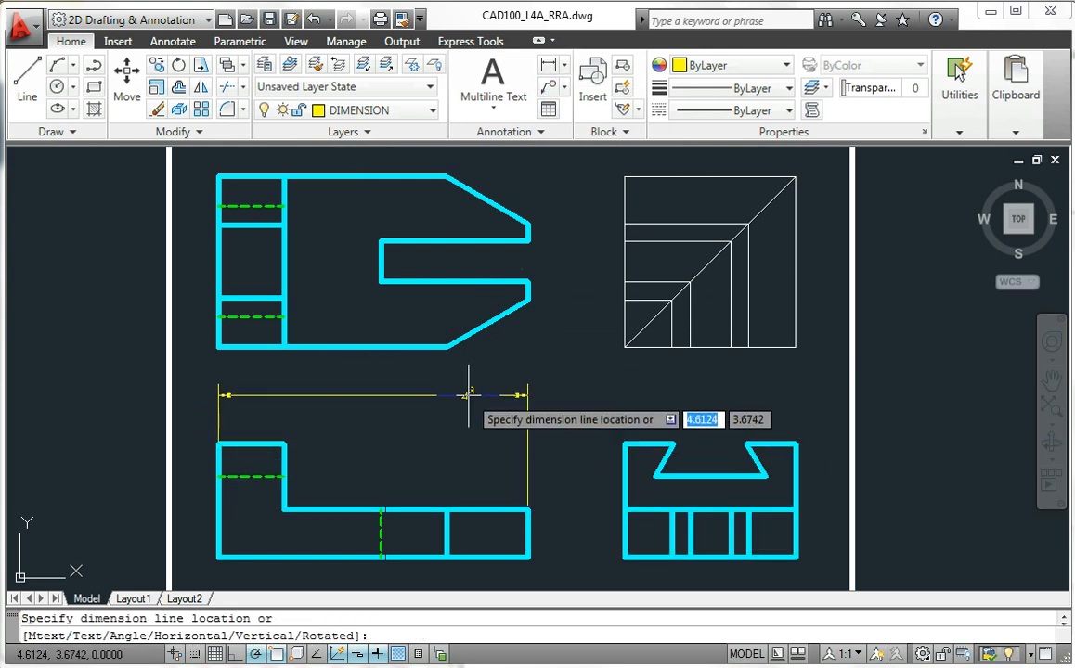
left_click(381, 404)
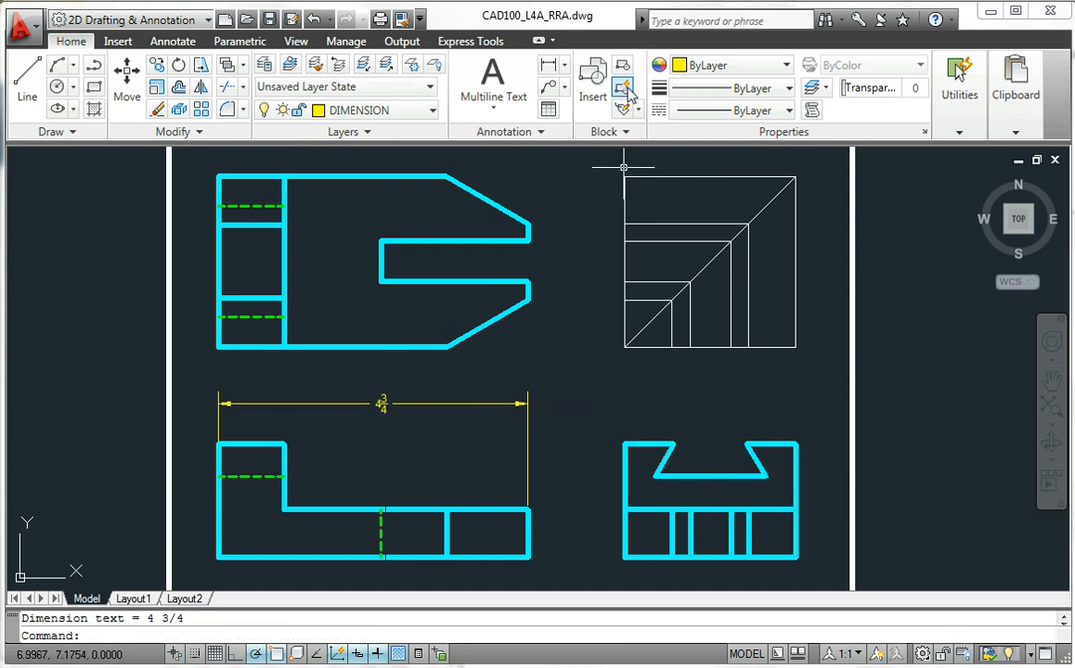
left_click(548, 66)
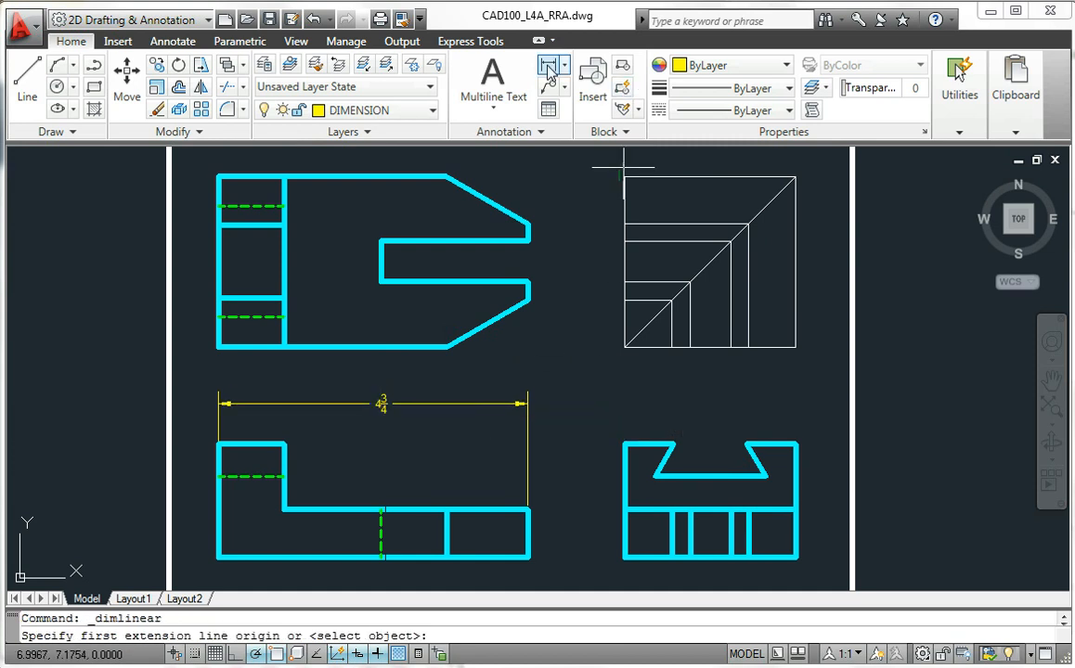
left_click(530, 558)
left_click(285, 444)
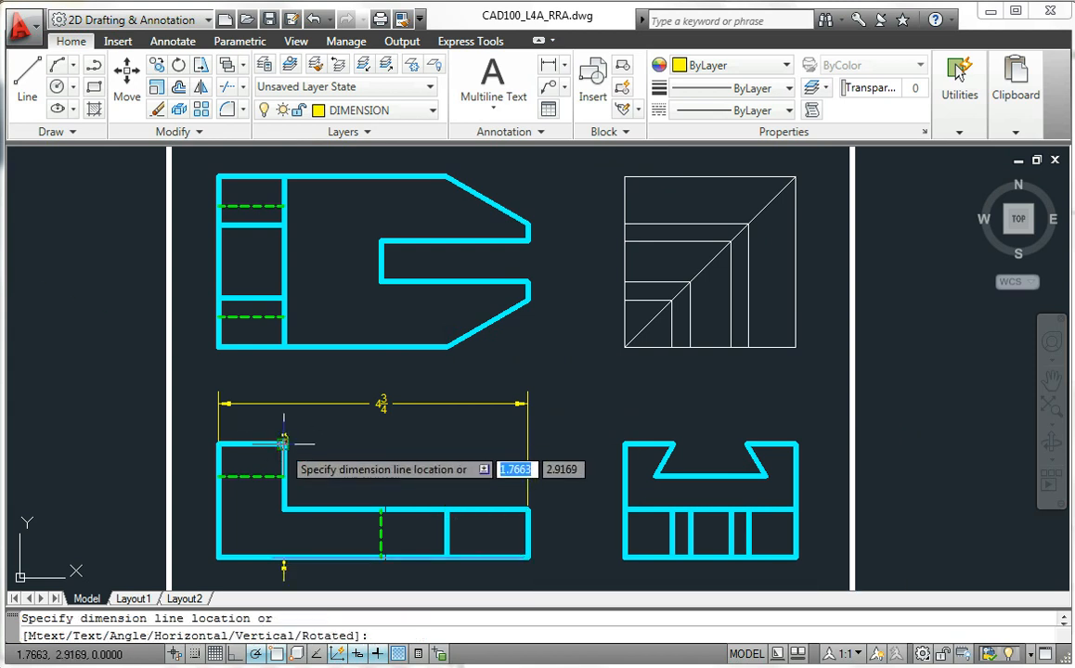
left_click(570, 492)
Add a linear dimension for the side view's overall width, placed above the view.
key("Return")
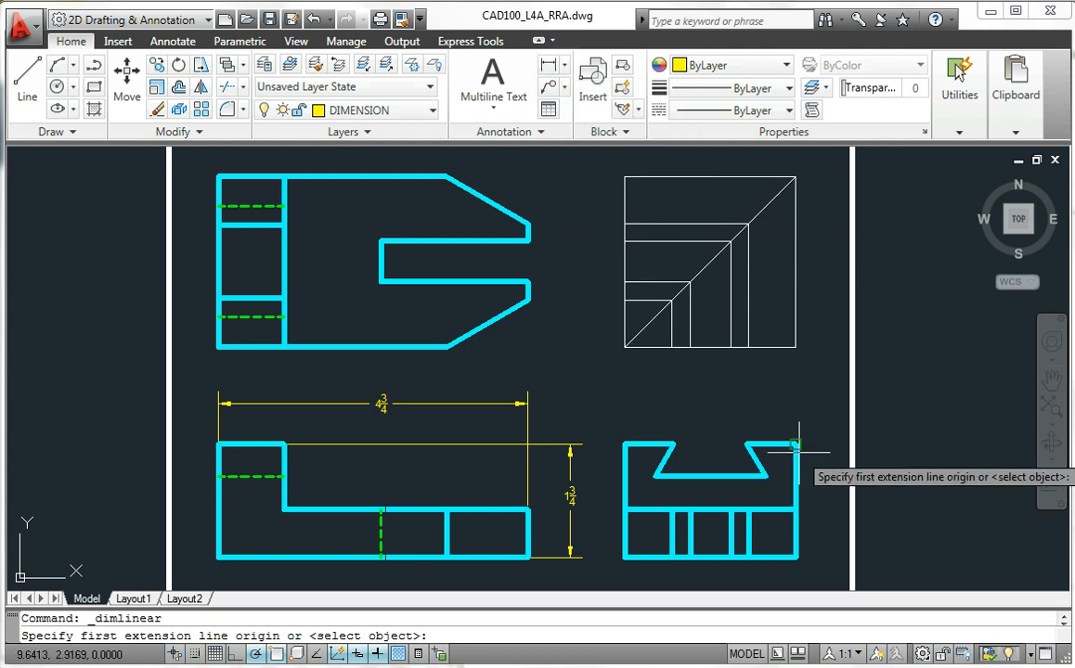
left_click(625, 445)
left_click(795, 445)
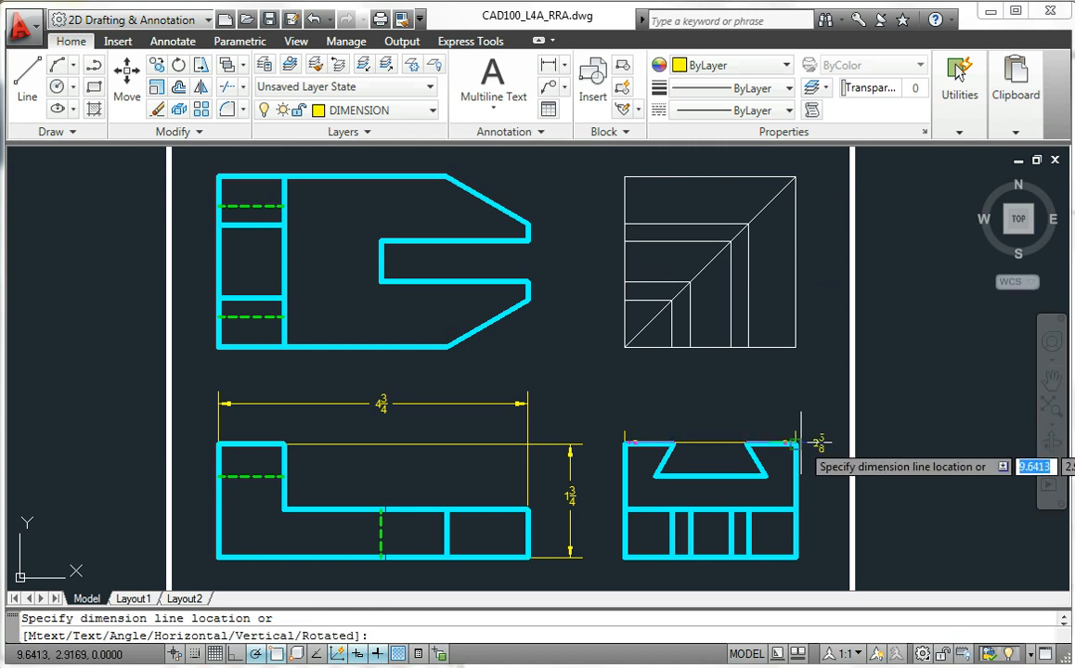
left_click(707, 397)
Consult the CAD100_lesson4a_Dovetail_Finger.jpg reference in Picasa Photo Viewer and add a linear dimension above the side view's top edge right of the dovetail.
key("alt+Tab")
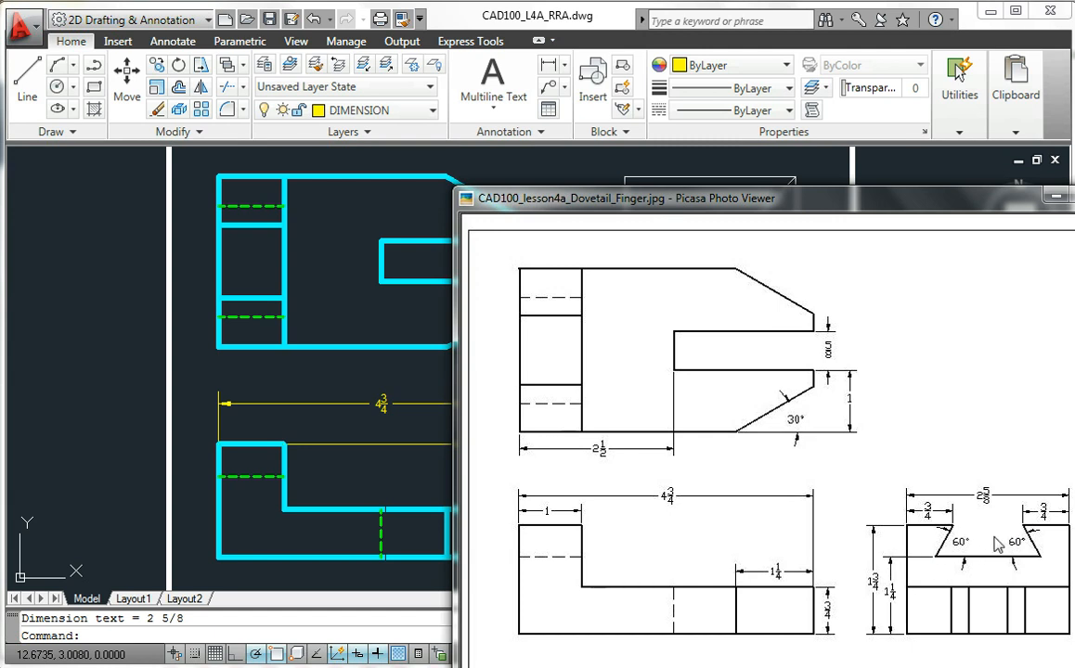
left_click(362, 299)
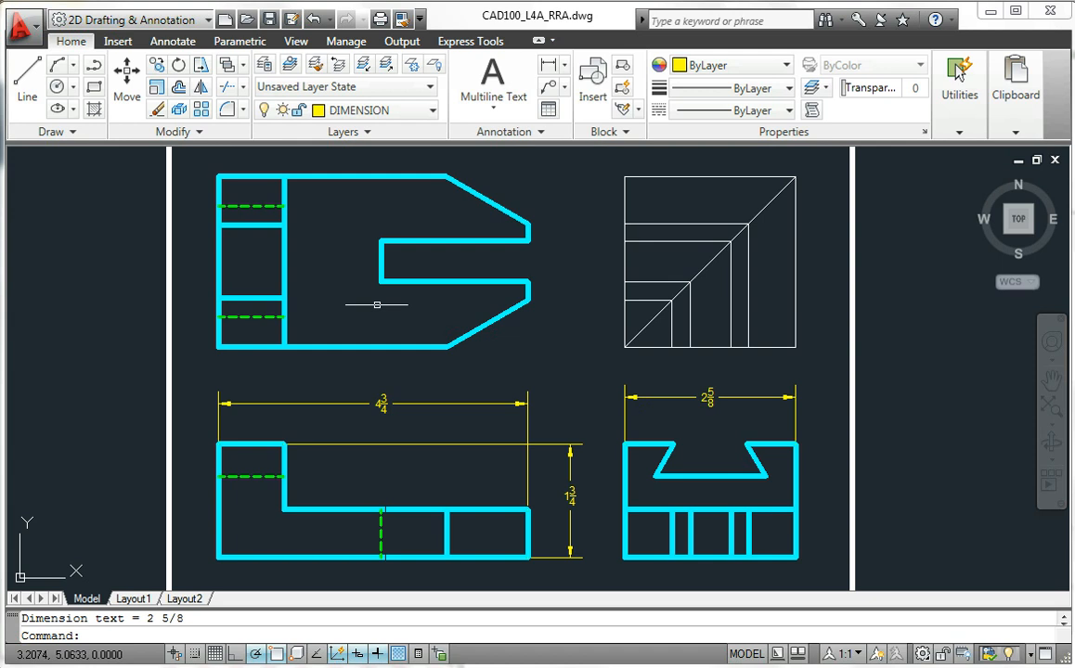
left_click(549, 65)
key("Return")
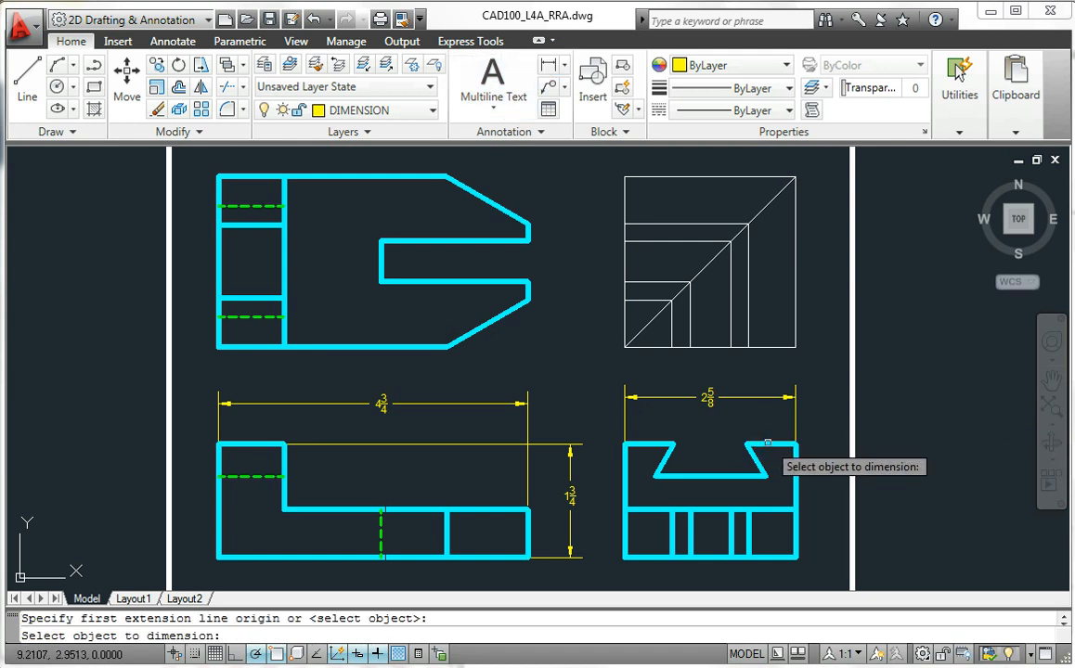
left_click(764, 445)
left_click(768, 422)
Add a linear dimension to the side view's top edge left of the dovetail opening, placed just above it.
right_click(703, 82)
left_click(775, 92)
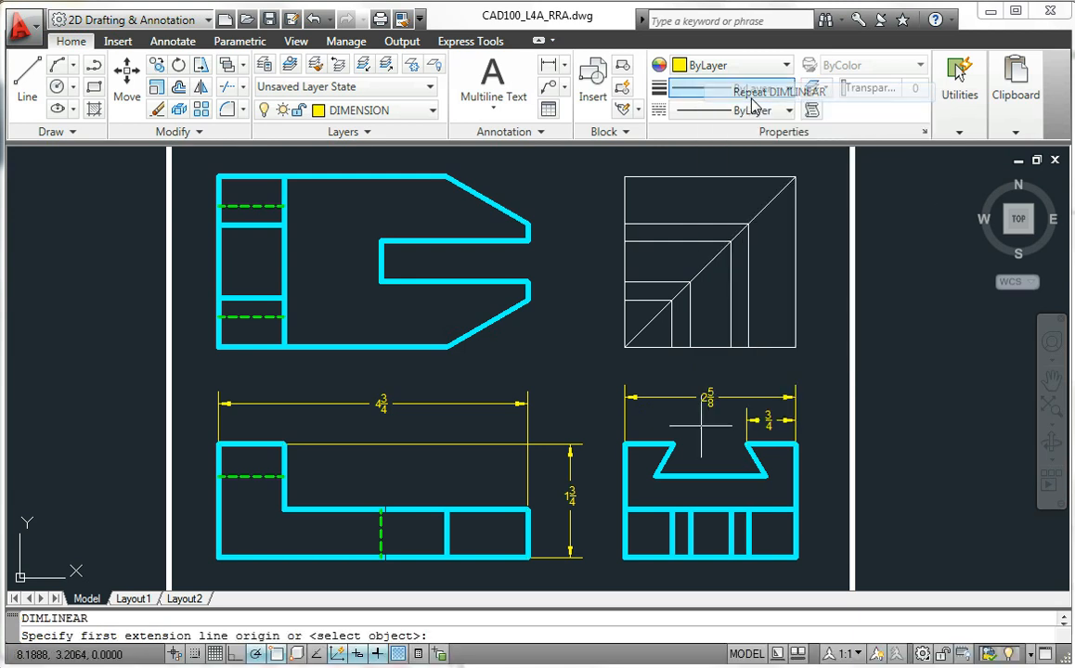
key("Return")
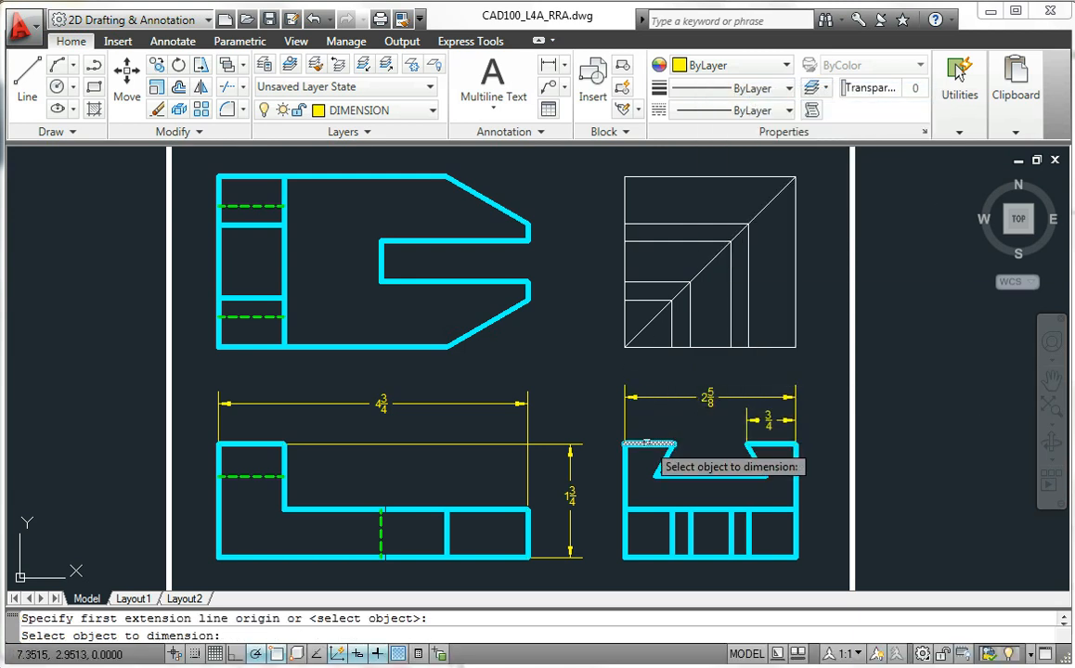
left_click(647, 445)
left_click(649, 427)
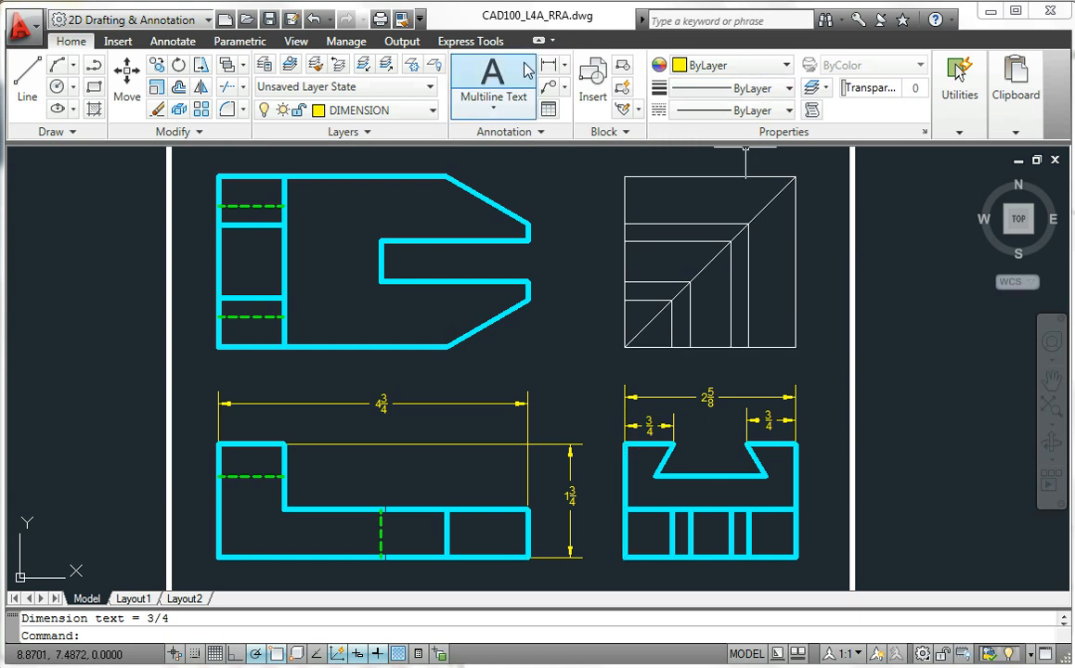
Dimension the height from the side view's base to the dovetail floor, placing the linear dimension left of the view.
left_click(558, 72)
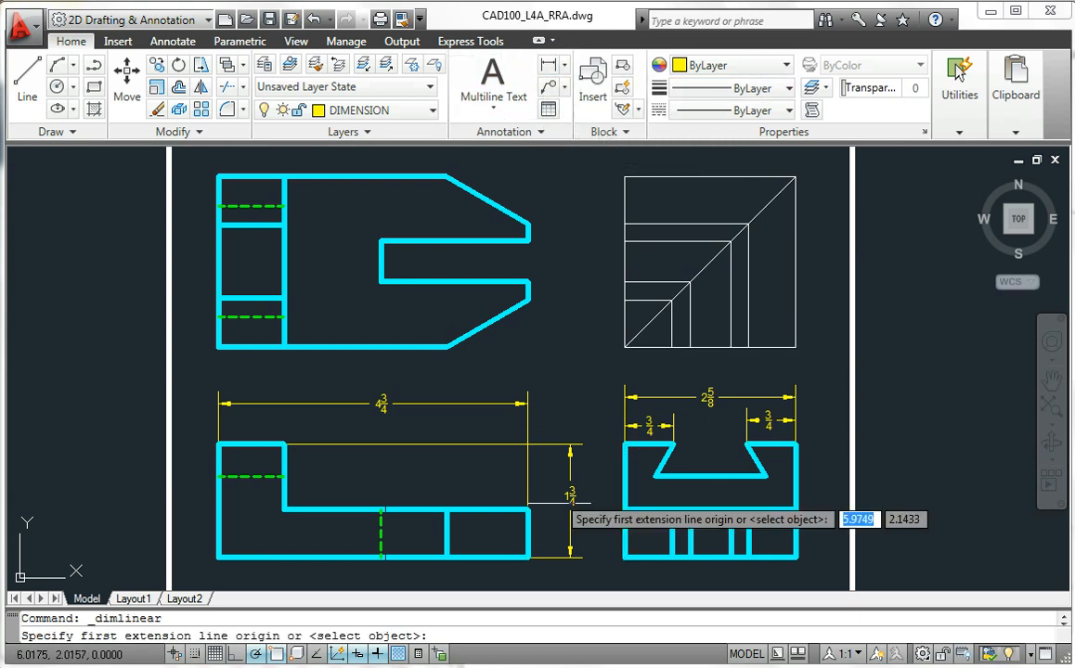
left_click(624, 559)
left_click(625, 446)
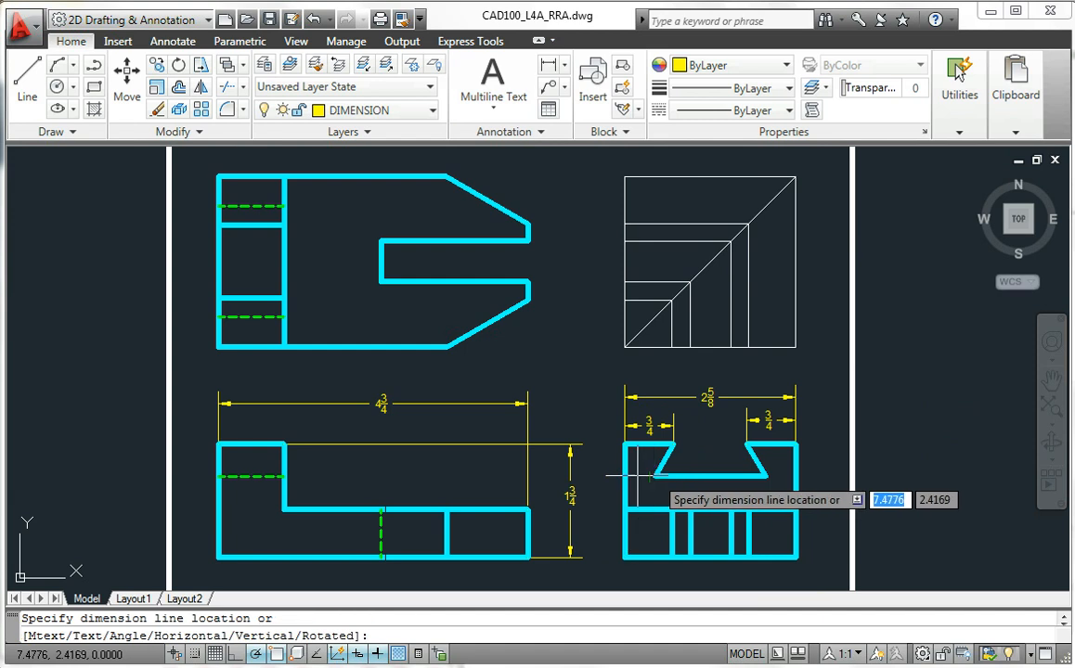
left_click(603, 511)
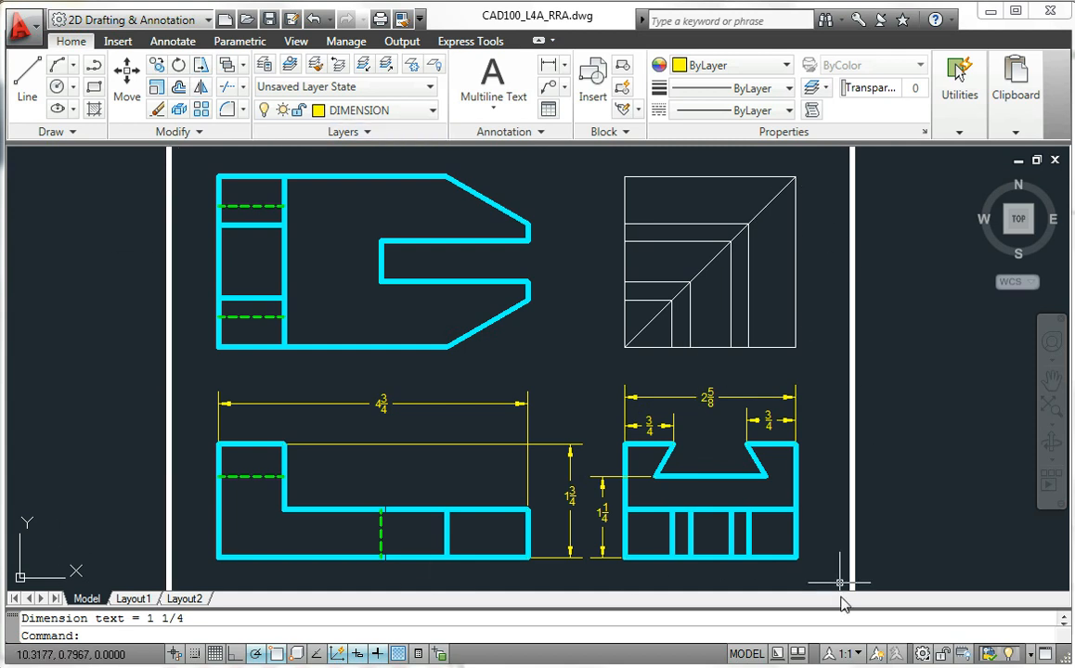
Add an angular dimension between the dovetail's right slanted edge and its floor, with the text inside the slot.
left_click(565, 65)
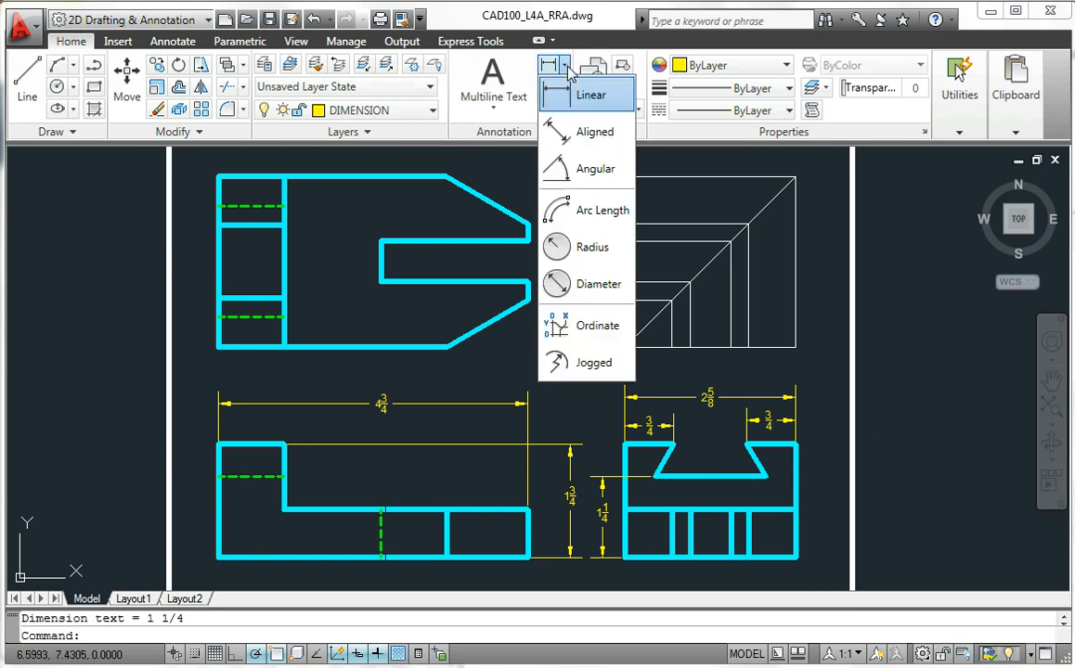
left_click(581, 169)
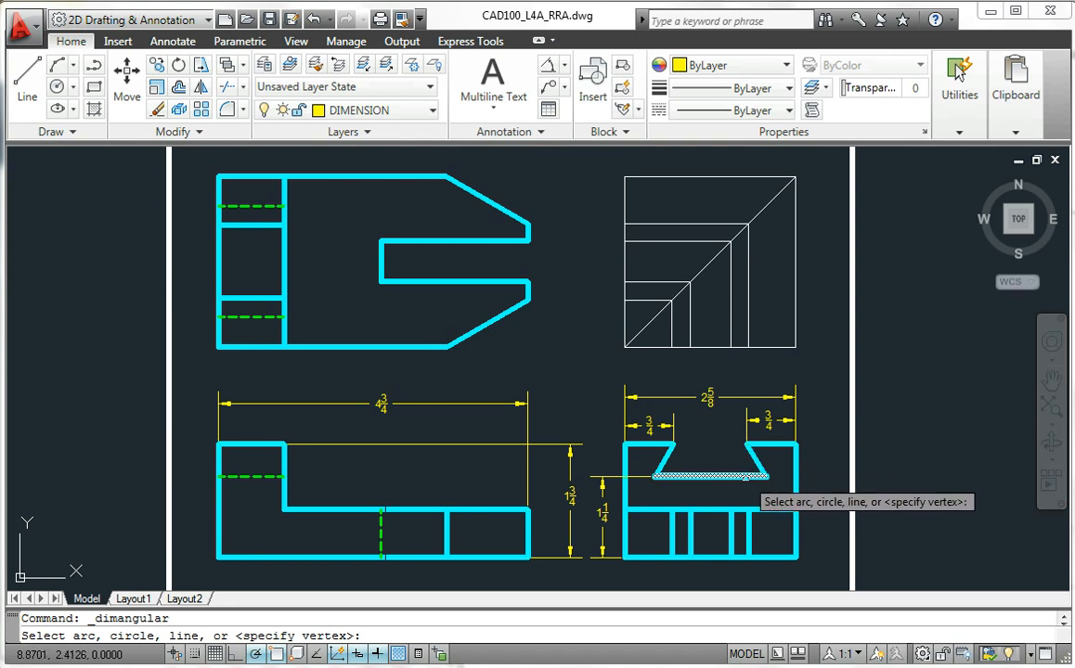
scroll(745, 469, "up", 2)
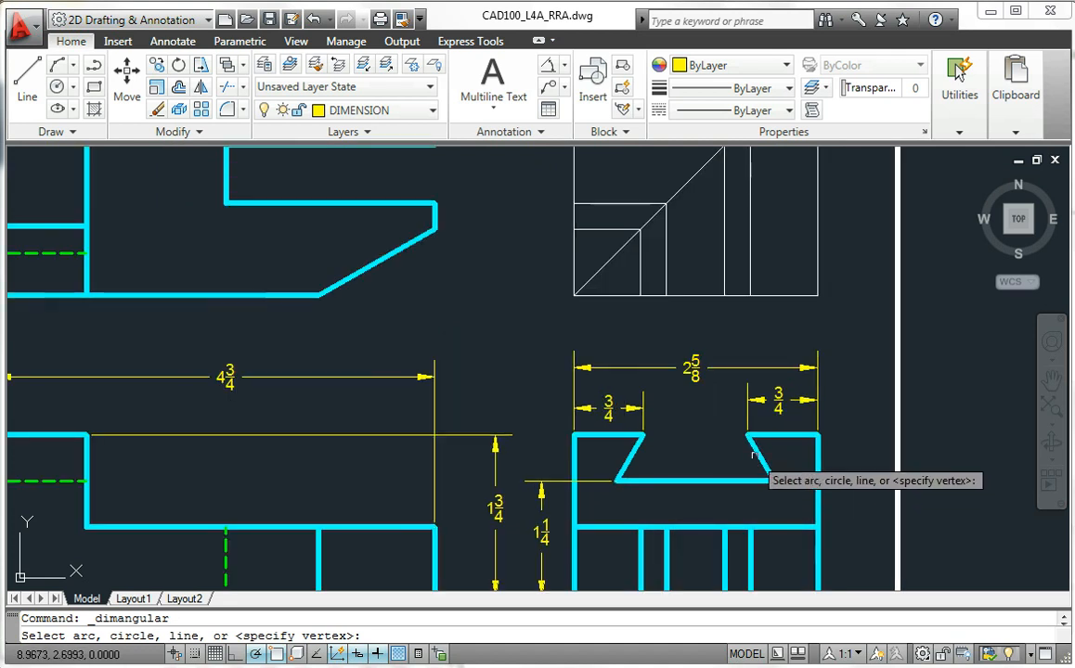
scroll(749, 447, "up", 3)
left_click(757, 442)
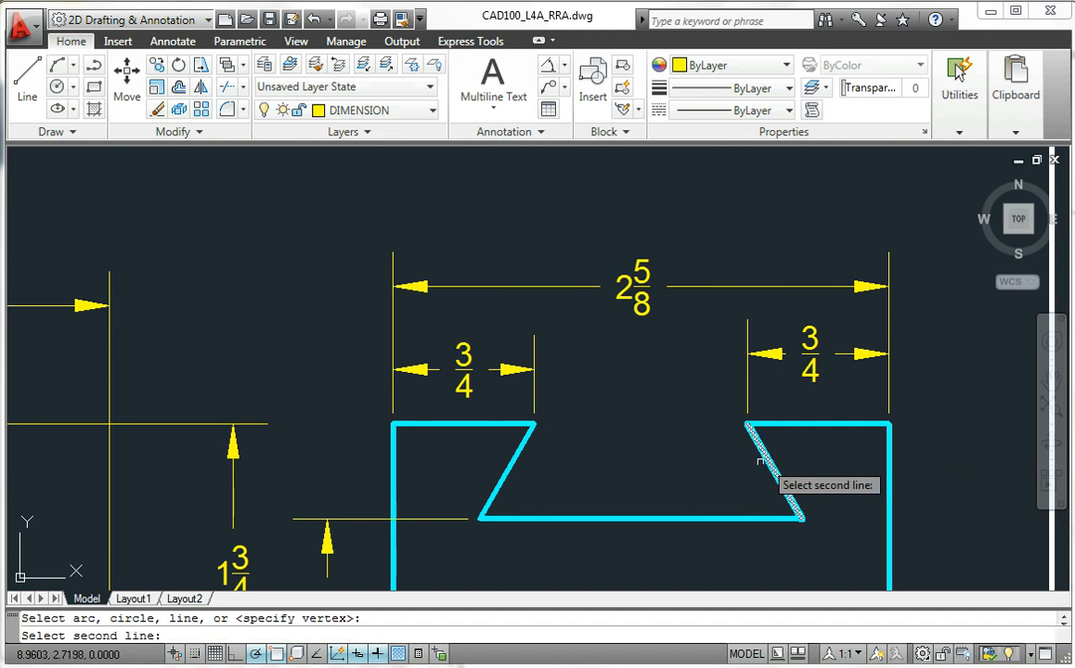
left_click(737, 516)
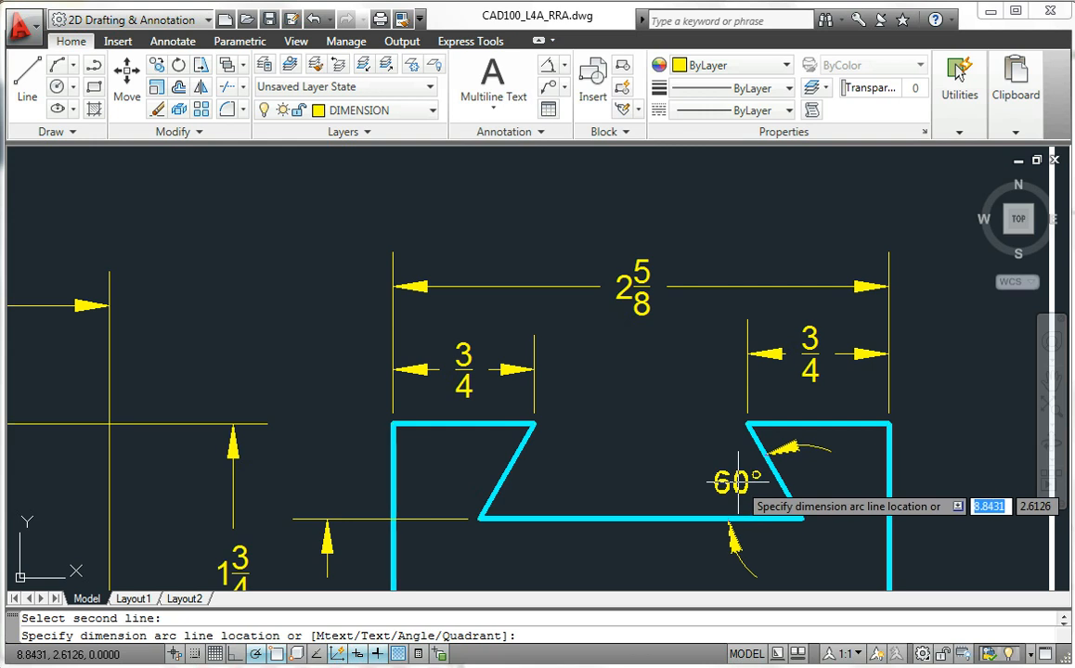
left_click(738, 482)
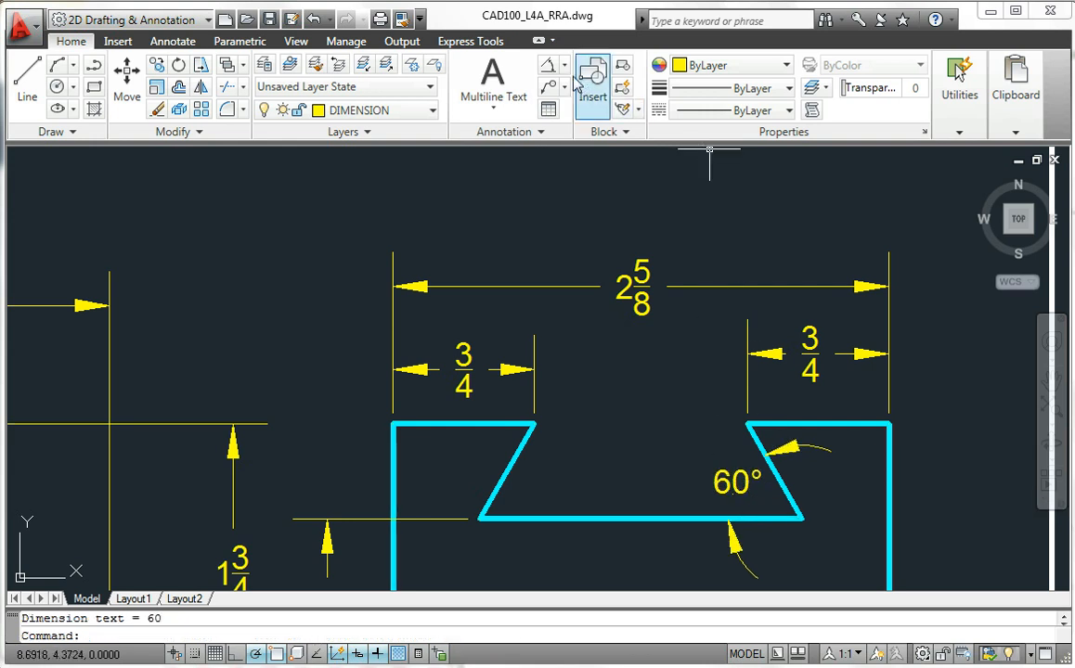
Add an angular dimension between the dovetail's floor and its left slanted edge, with the text inside the slot.
left_click(548, 65)
left_click(528, 519)
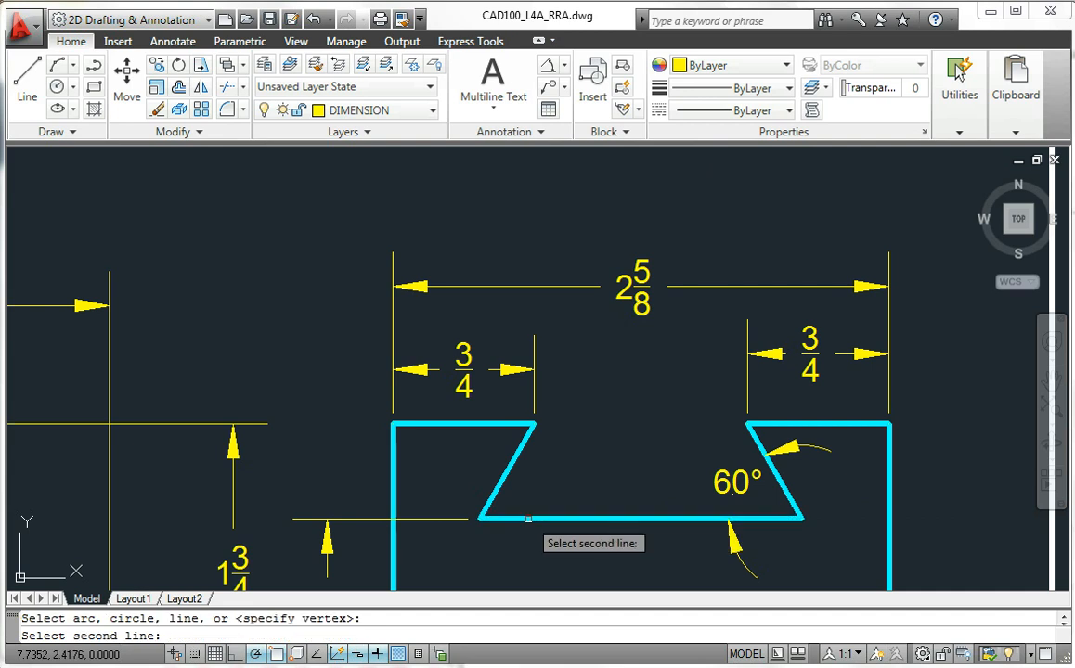
left_click(507, 472)
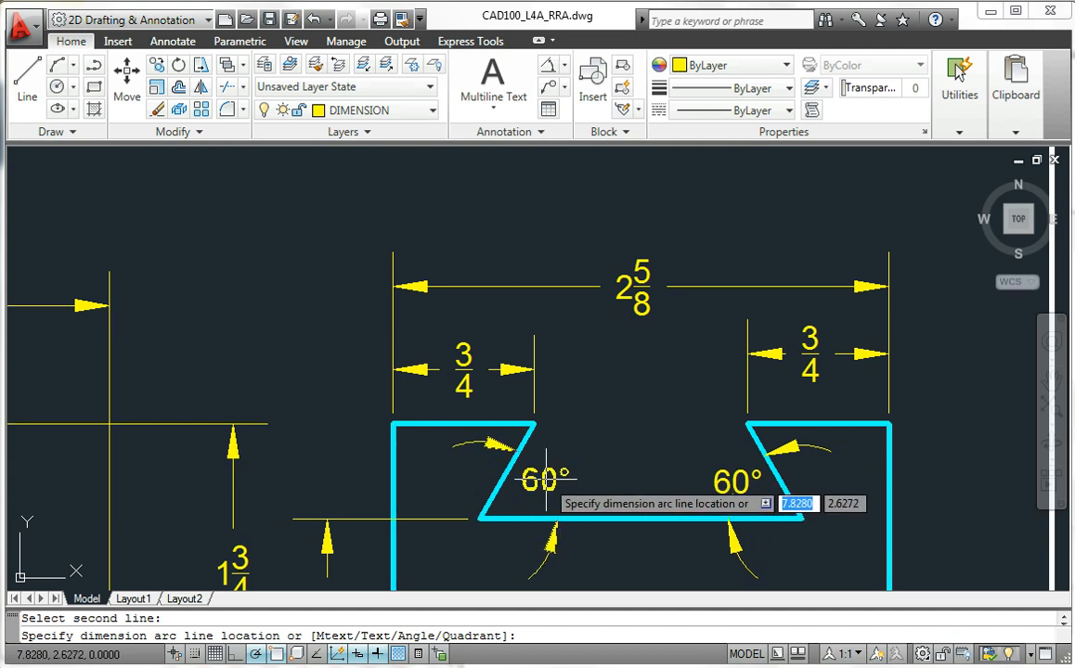
left_click(546, 478)
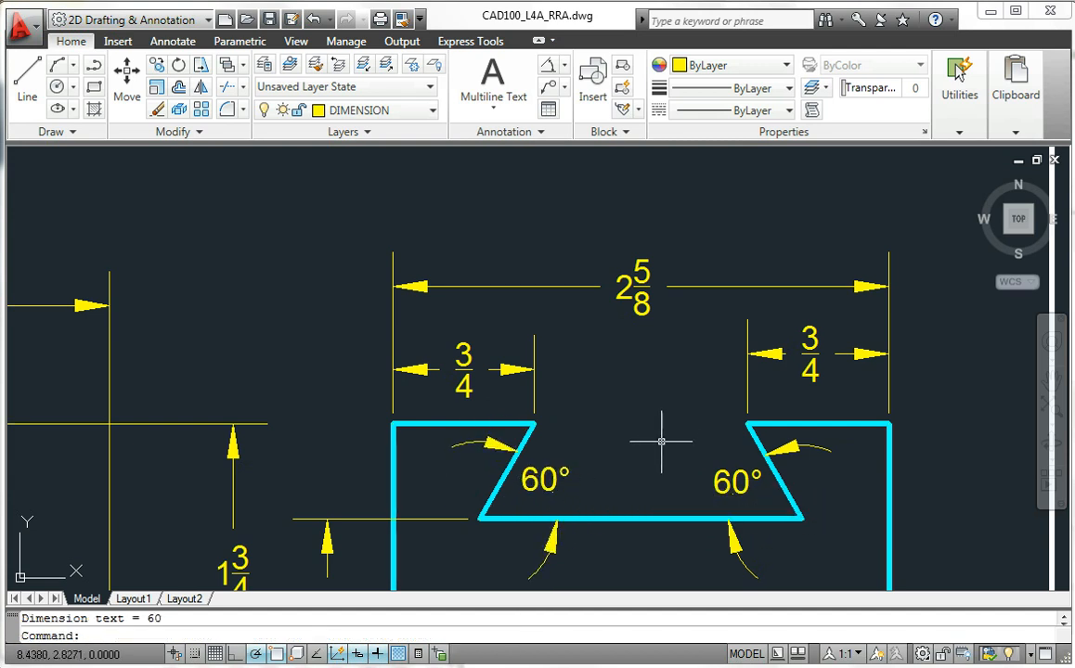
scroll(661, 440, "down", 2)
scroll(660, 440, "down", 2)
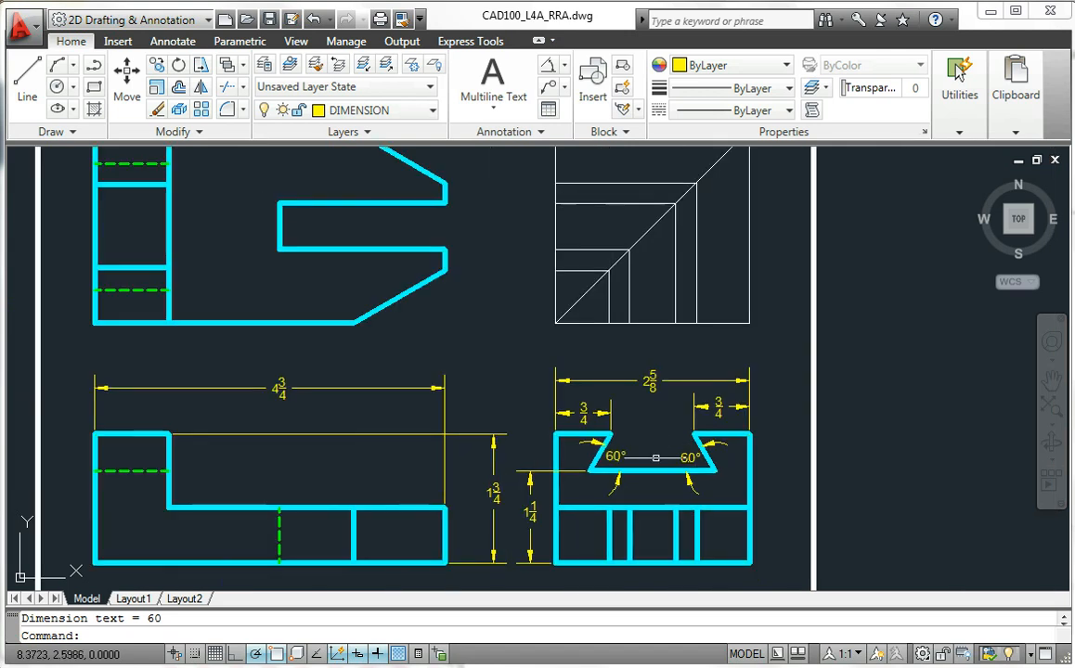
Check the Picasa reference image and add an angular dimension between the top view's lower slanted edge and its bottom edge, outside the corner.
key("alt+Tab")
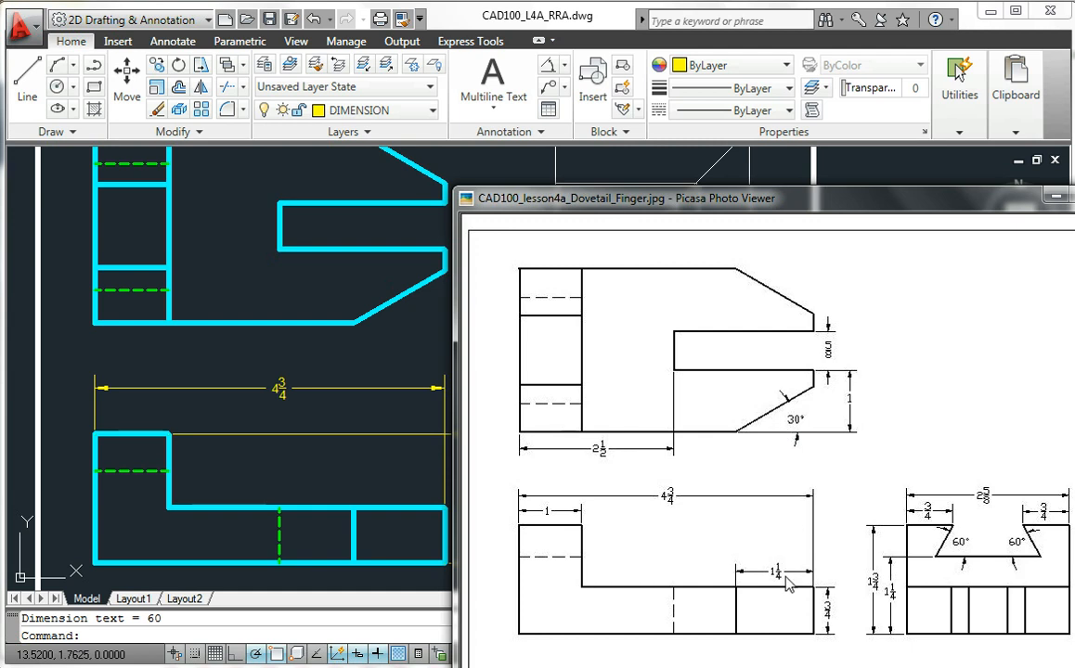
left_click(429, 464)
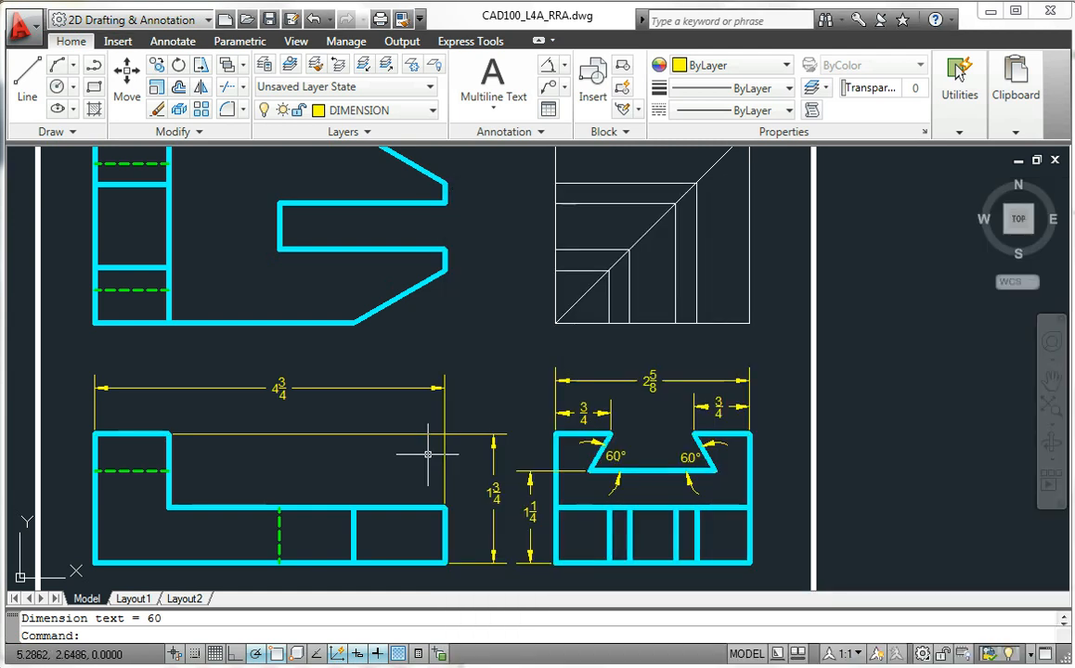
left_click(550, 67)
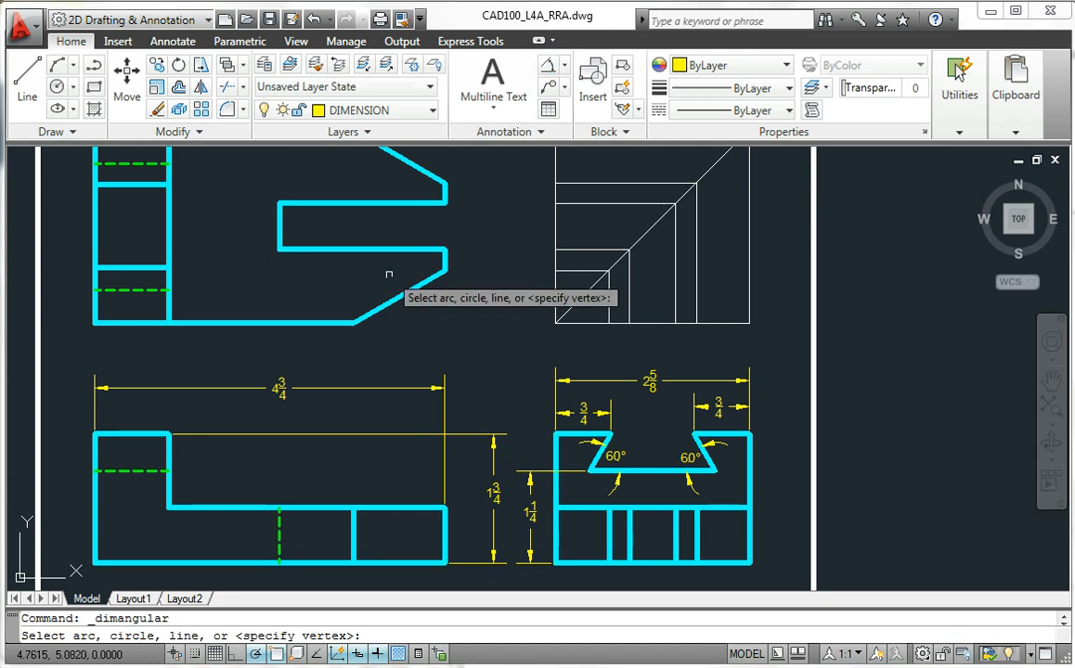
left_click(401, 295)
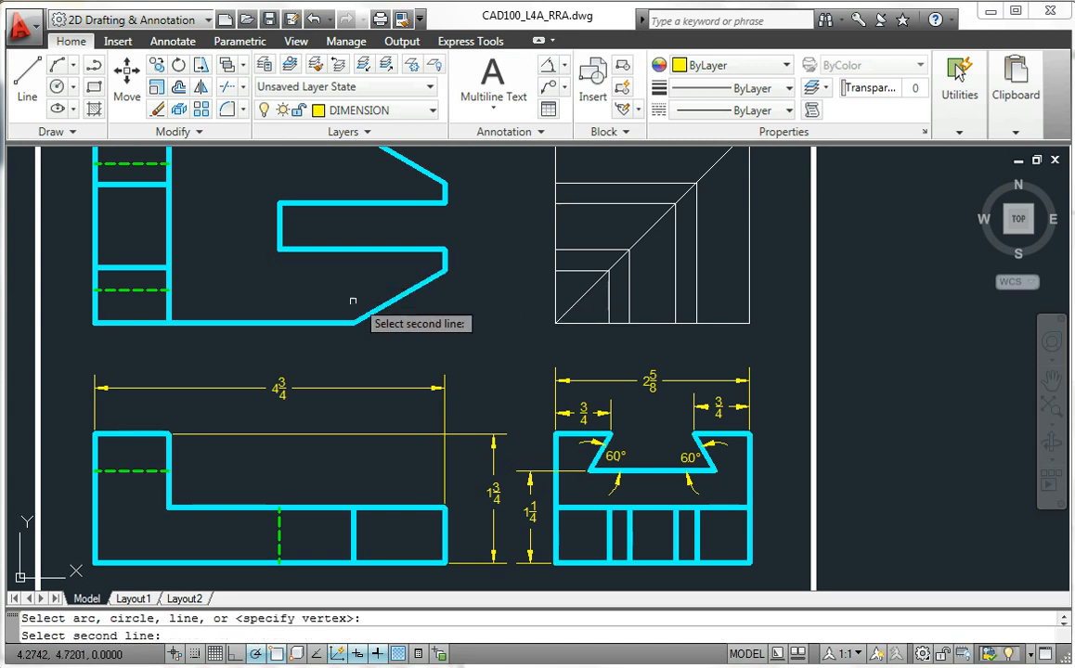
left_click(305, 324)
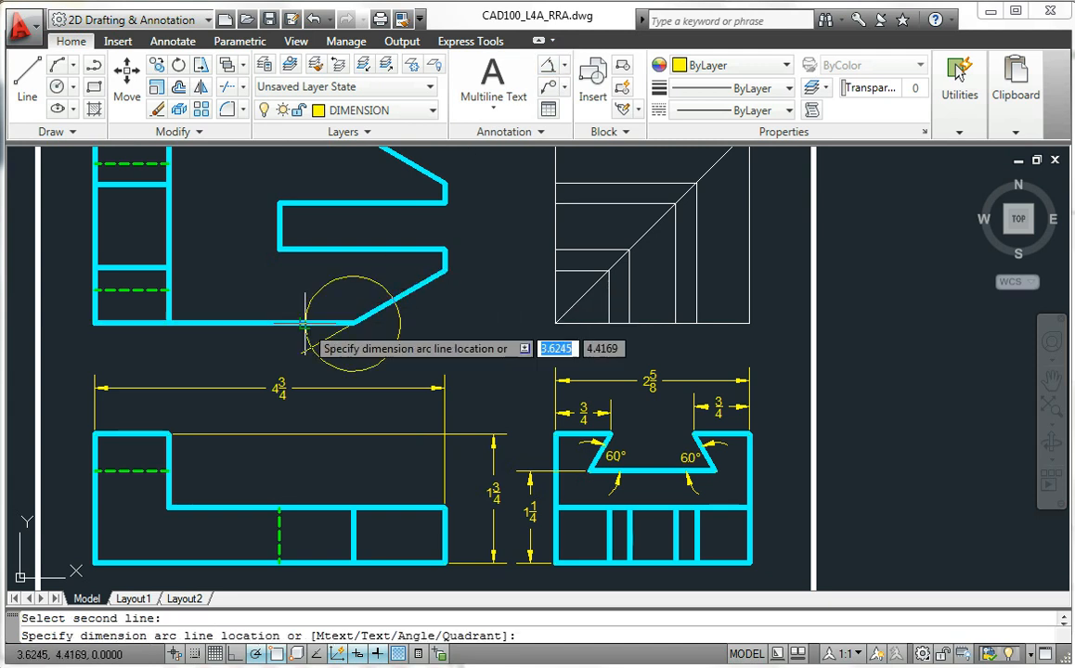
left_click(417, 314)
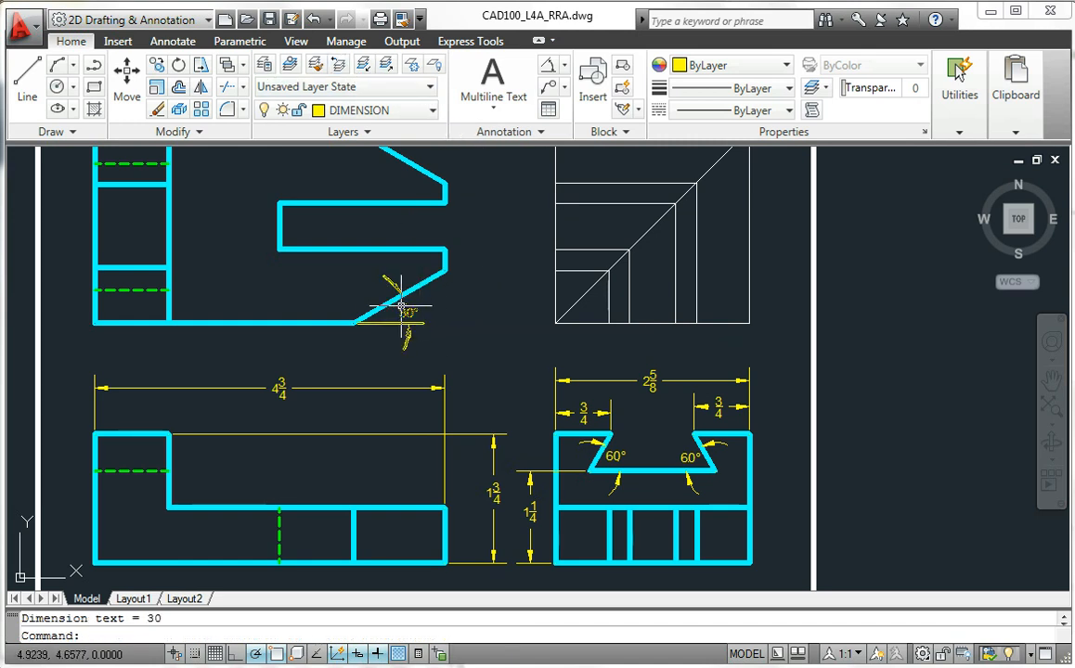
Add a horizontal linear dimension for the top view's lower slanted edge, placing it below the view.
left_click(566, 66)
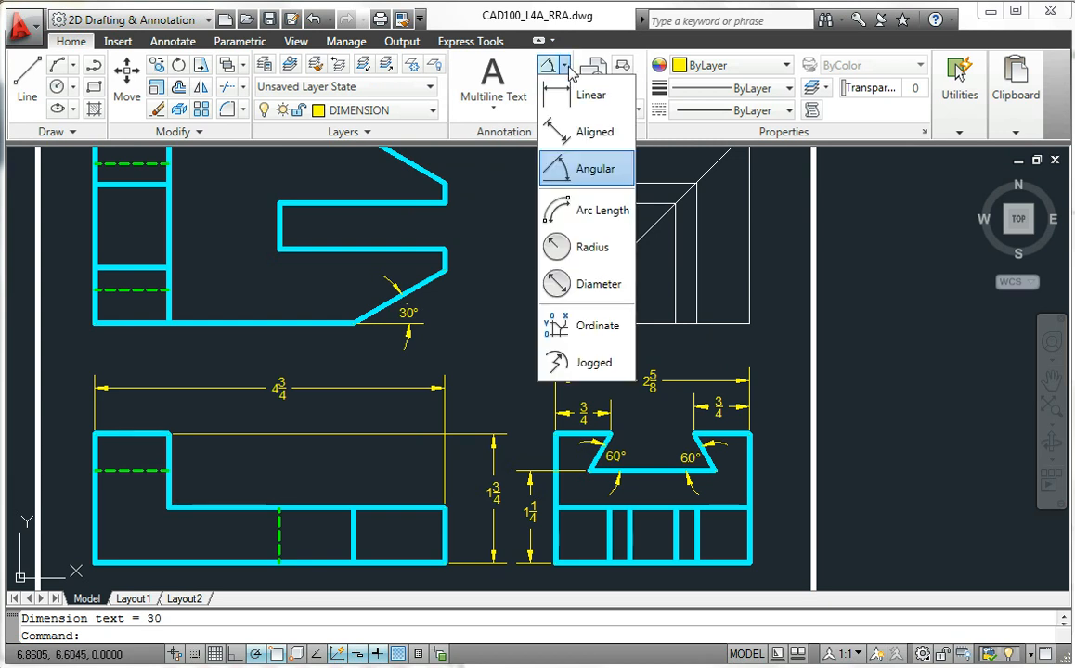
left_click(588, 94)
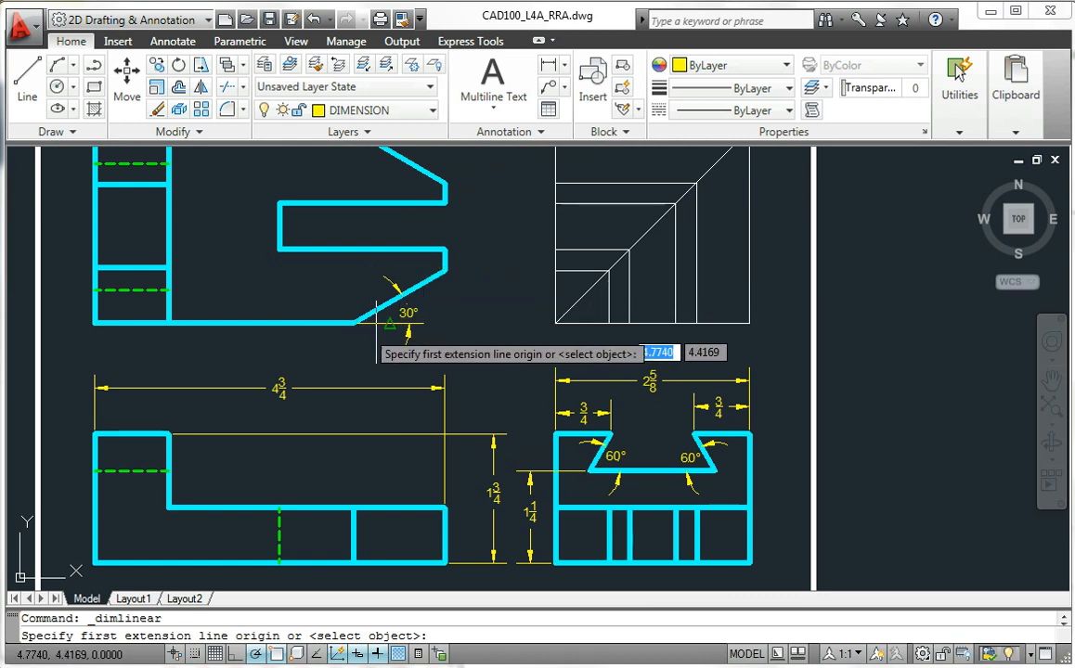
key("Return")
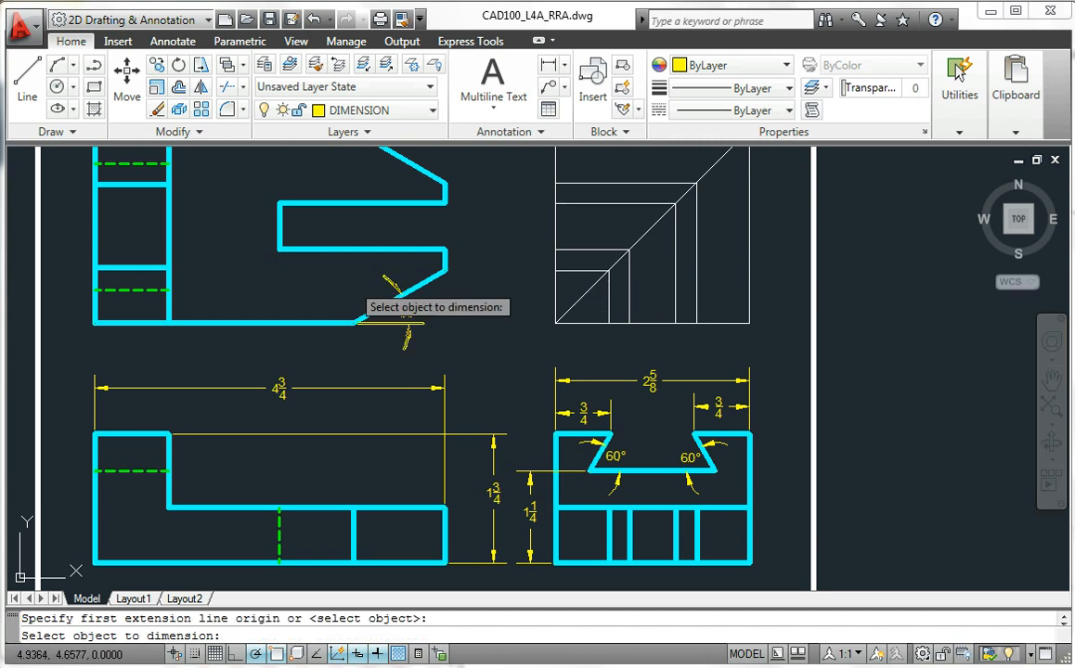
left_click(386, 305)
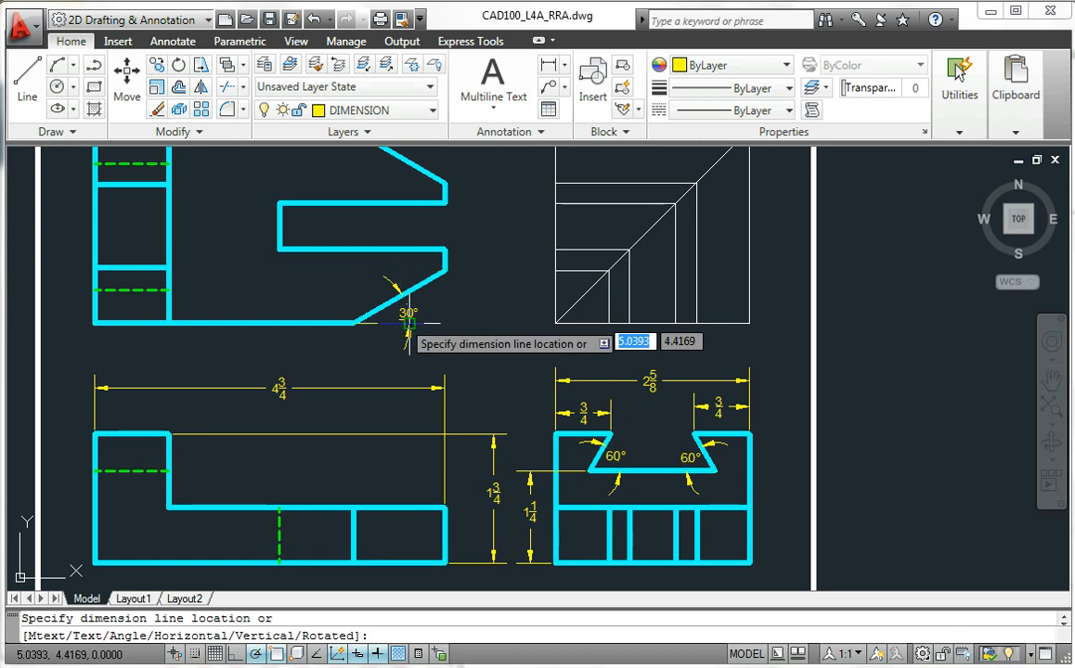
left_click(398, 366)
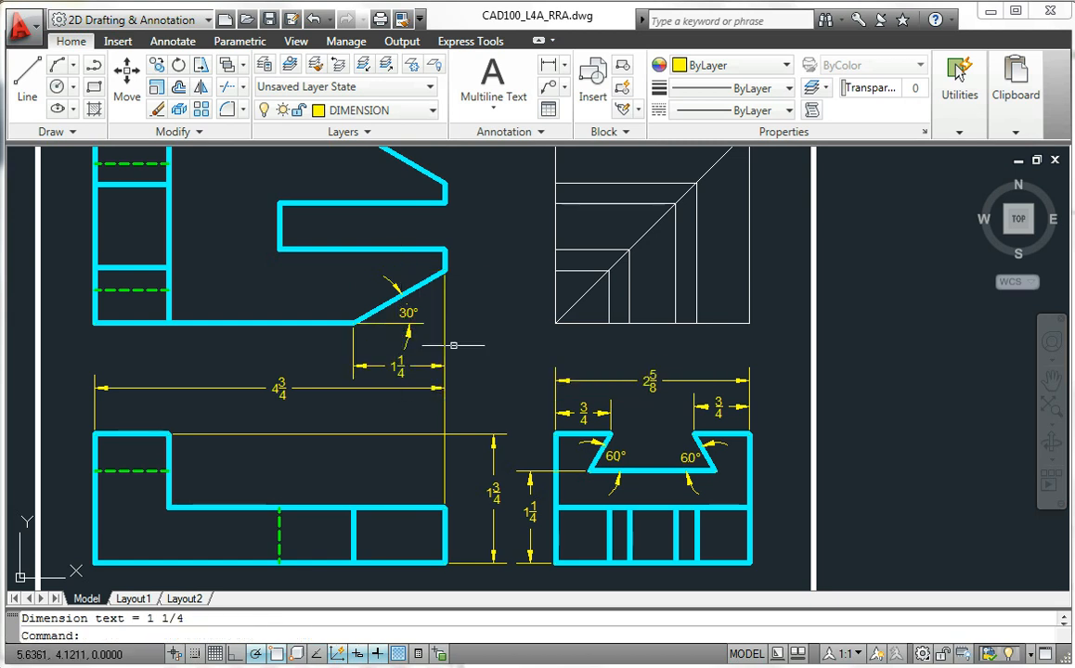
Move the overall length dimension down, closer to the front view and clear of the slanted edge's dimension.
scroll(427, 422, "up", 5)
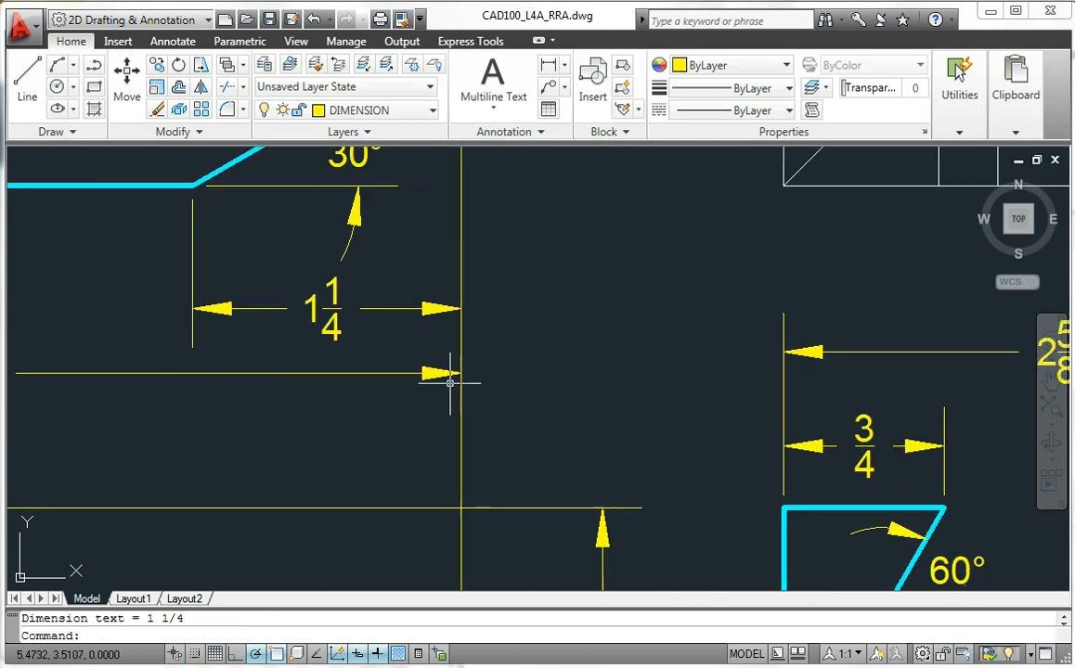
scroll(462, 352, "down", 4)
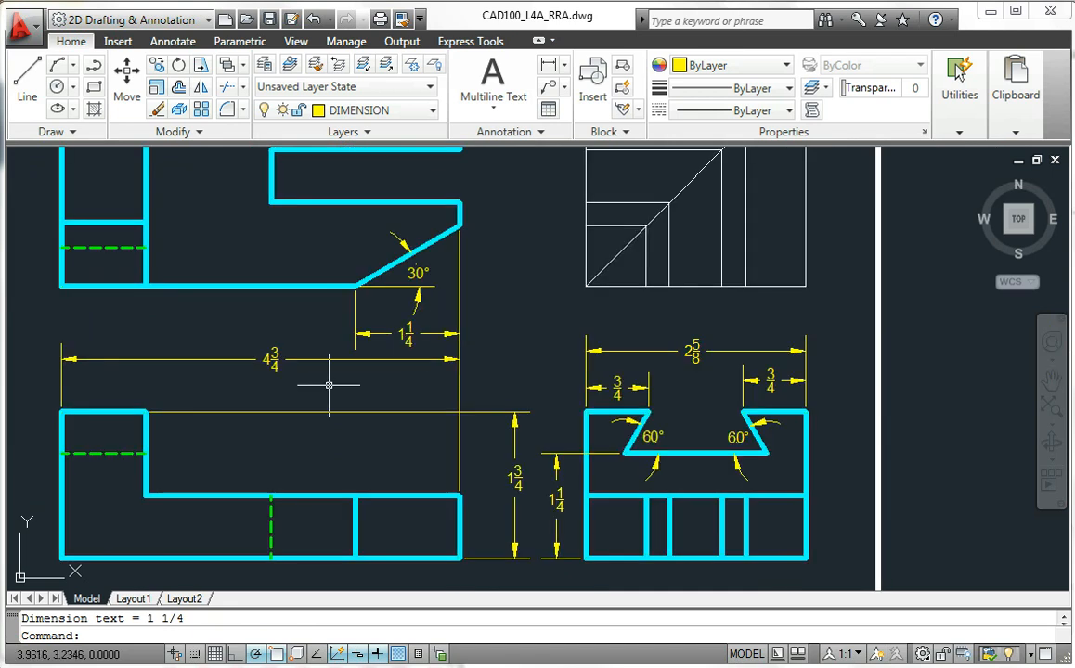
left_click(273, 360)
left_click(271, 360)
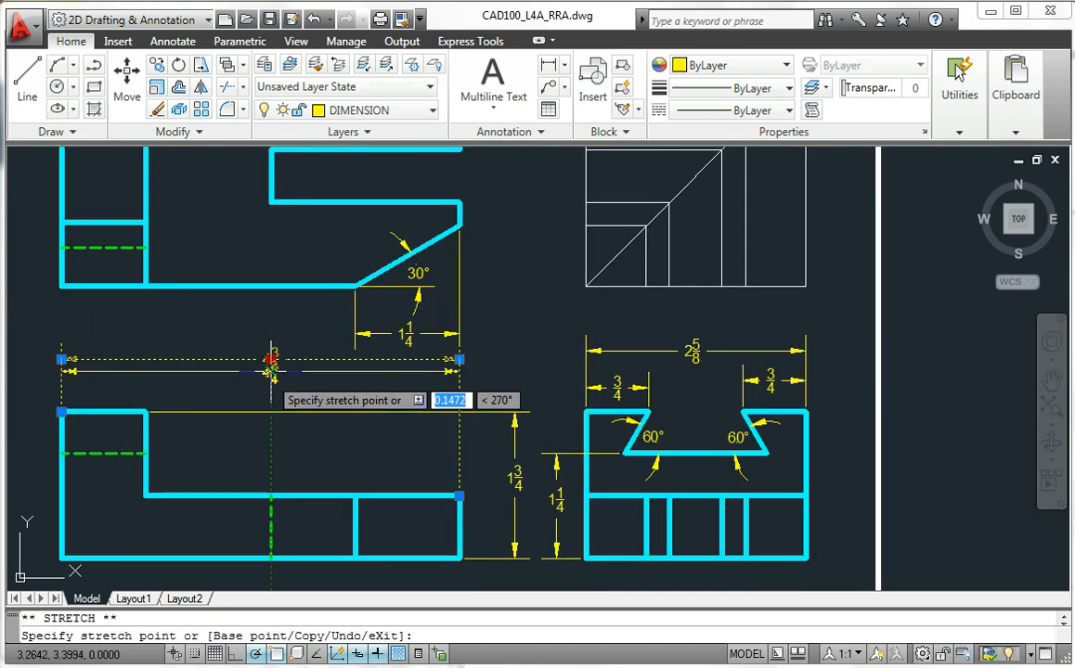
left_click(436, 388)
key("Escape")
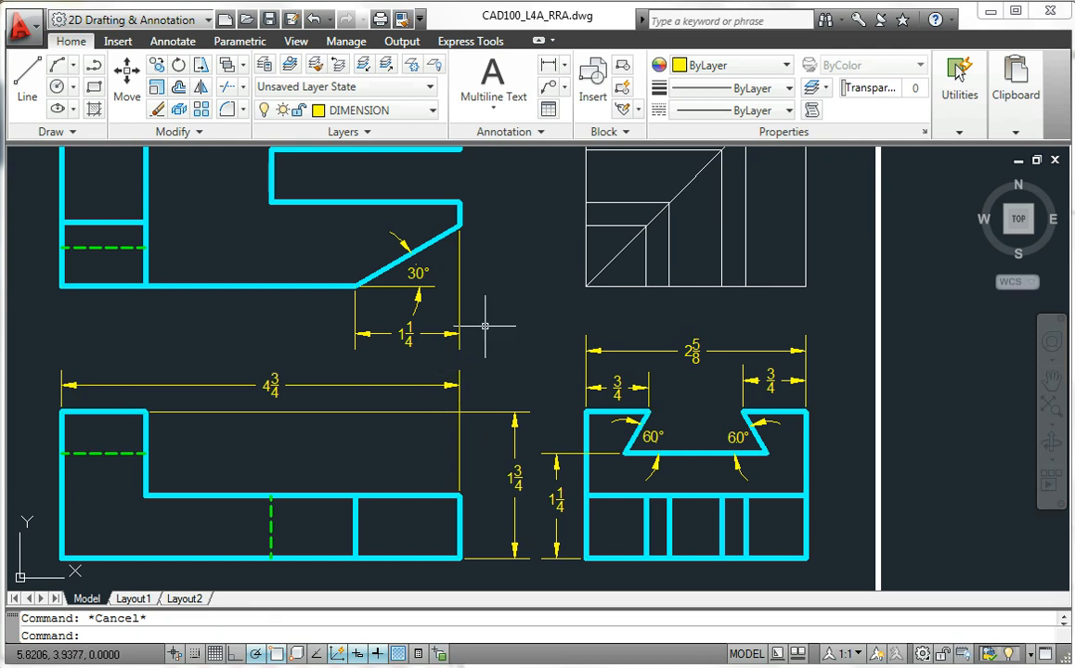
Check the Picasa reference image and dimension the height from the top view's bottom edge to the slot's lower edge, right of the view.
scroll(485, 327, "down", 2)
scroll(485, 288, "up", 1)
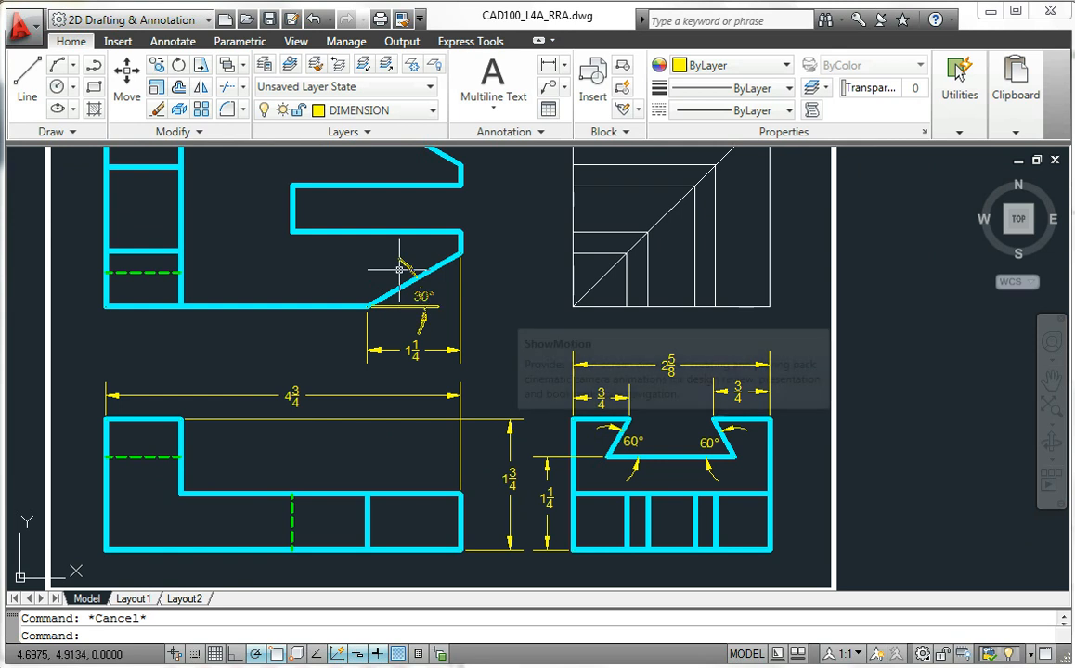
scroll(463, 288, "down", 1)
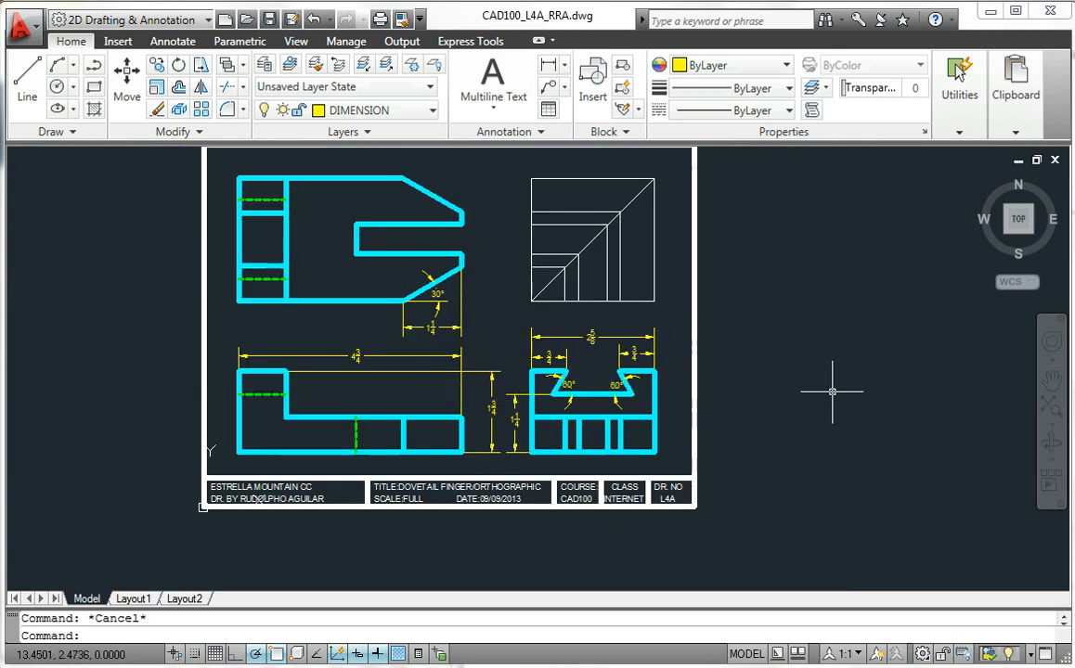
key("alt+Tab")
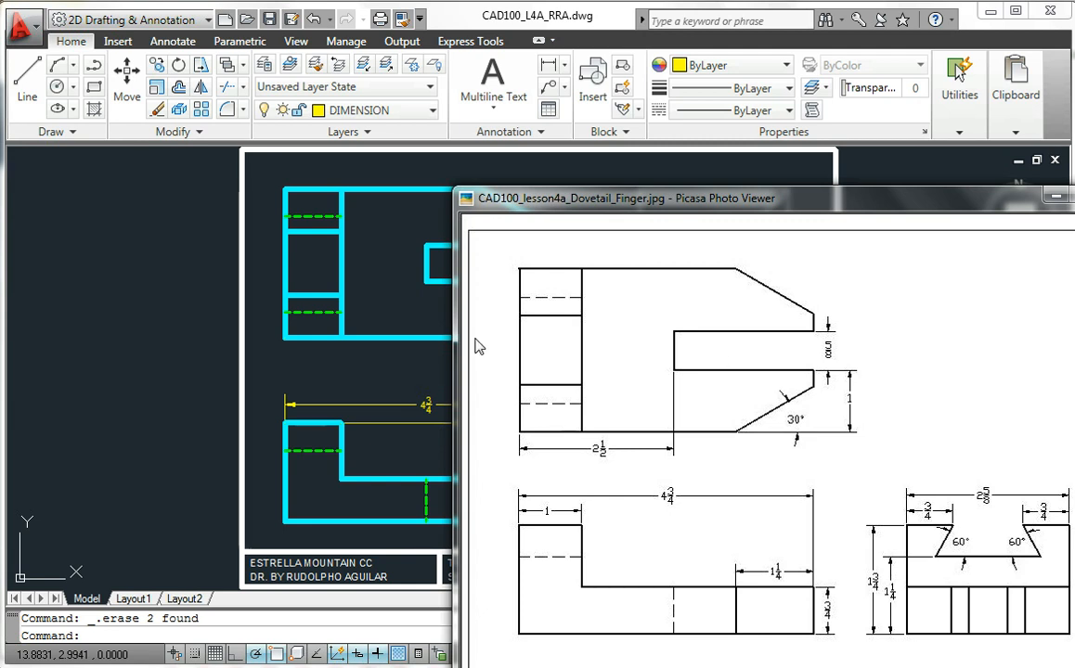
left_click(420, 371)
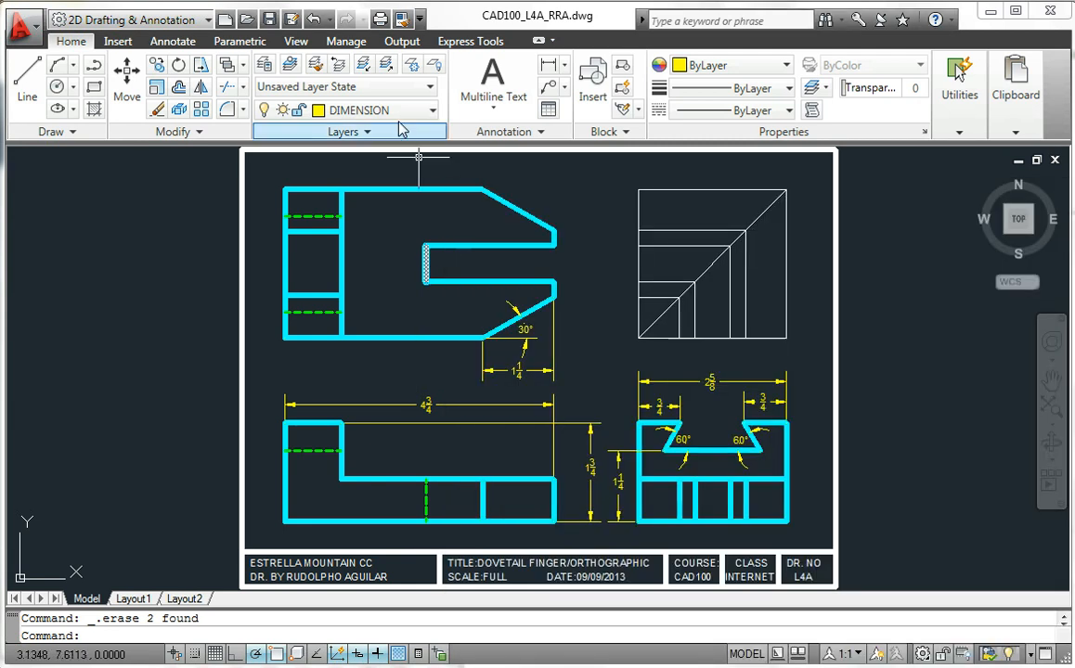
left_click(547, 65)
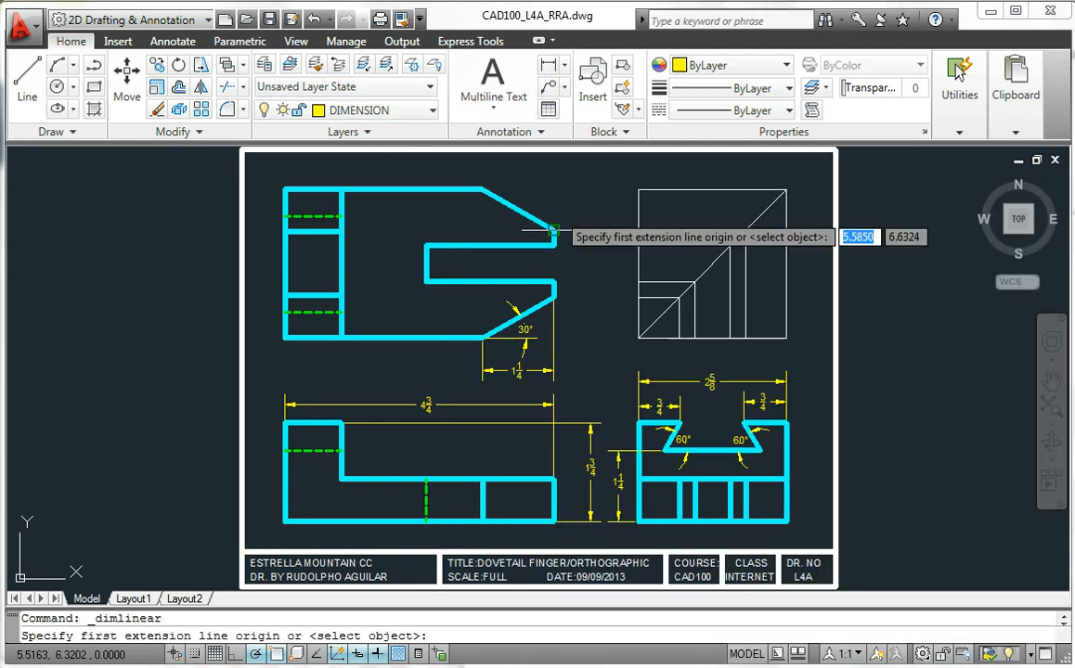
left_click(552, 282)
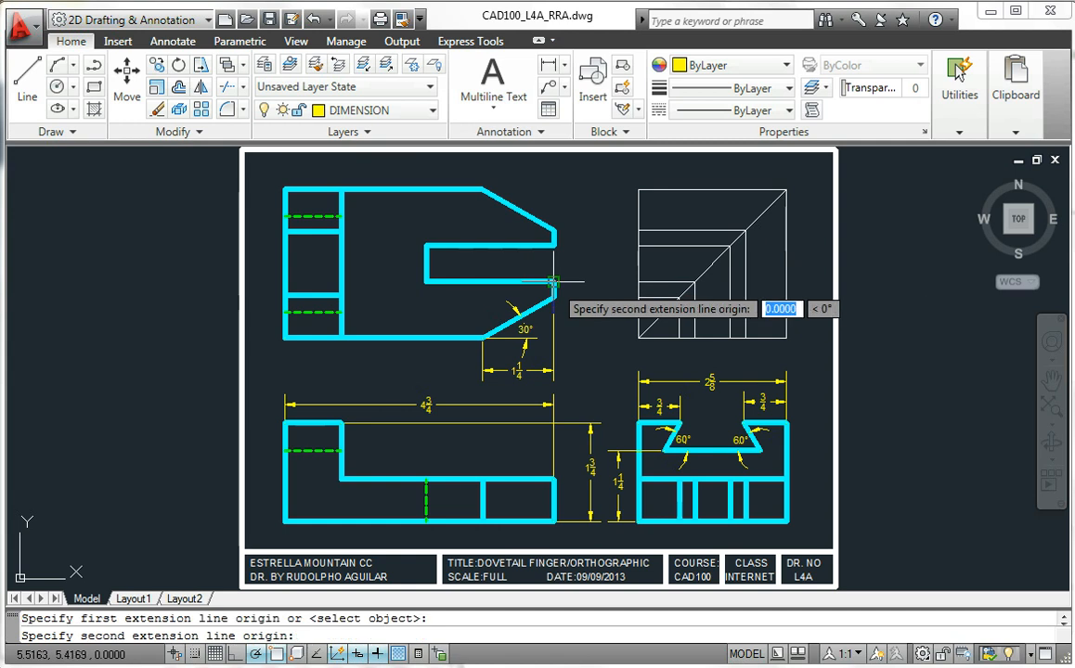
left_click(483, 338)
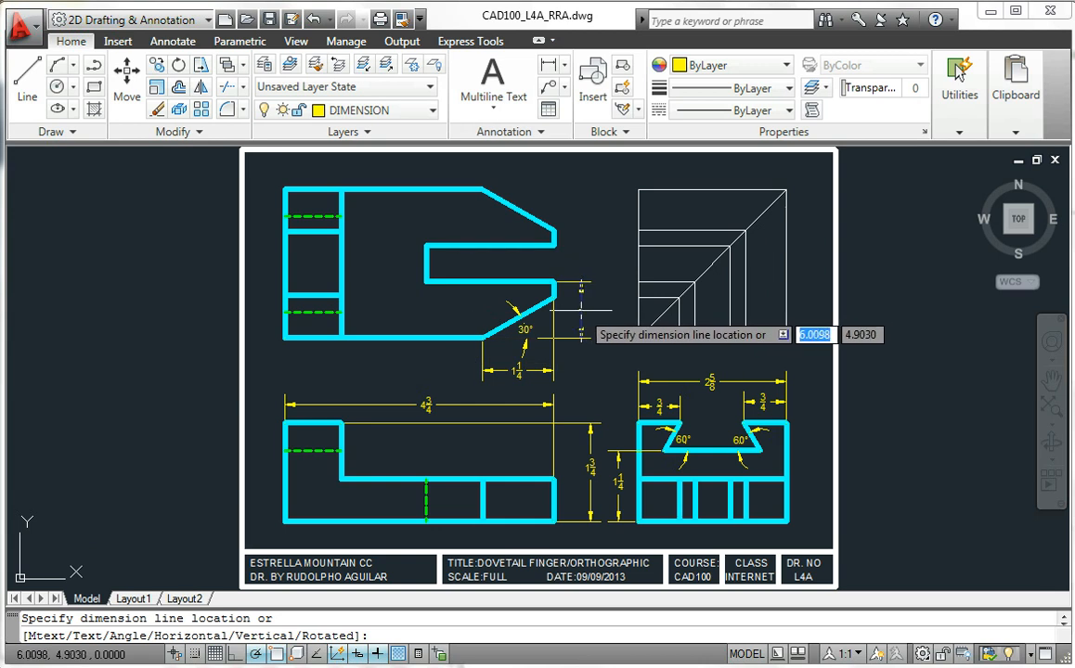
left_click(582, 309)
Dimension the horizontal distance from the top view's left edge to the slot's inner end, placing it below the view.
key("Return")
left_click(424, 281)
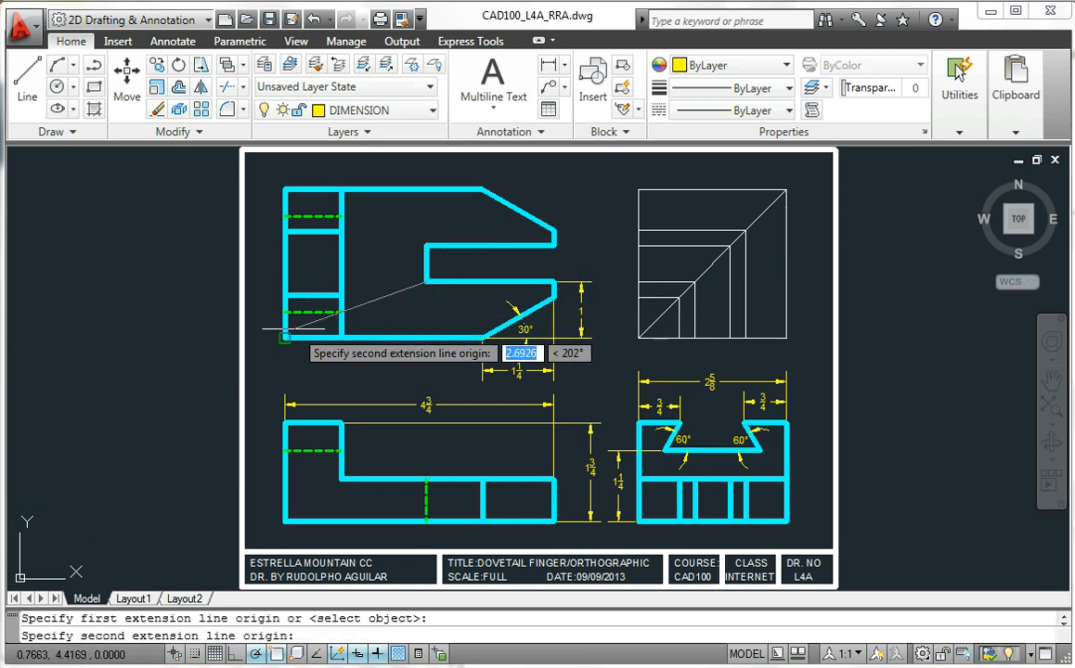
left_click(285, 336)
left_click(353, 362)
Dimension the slot's opening width at the top view's right end, in line with the vertical dimension below it.
key("Return")
left_click(555, 246)
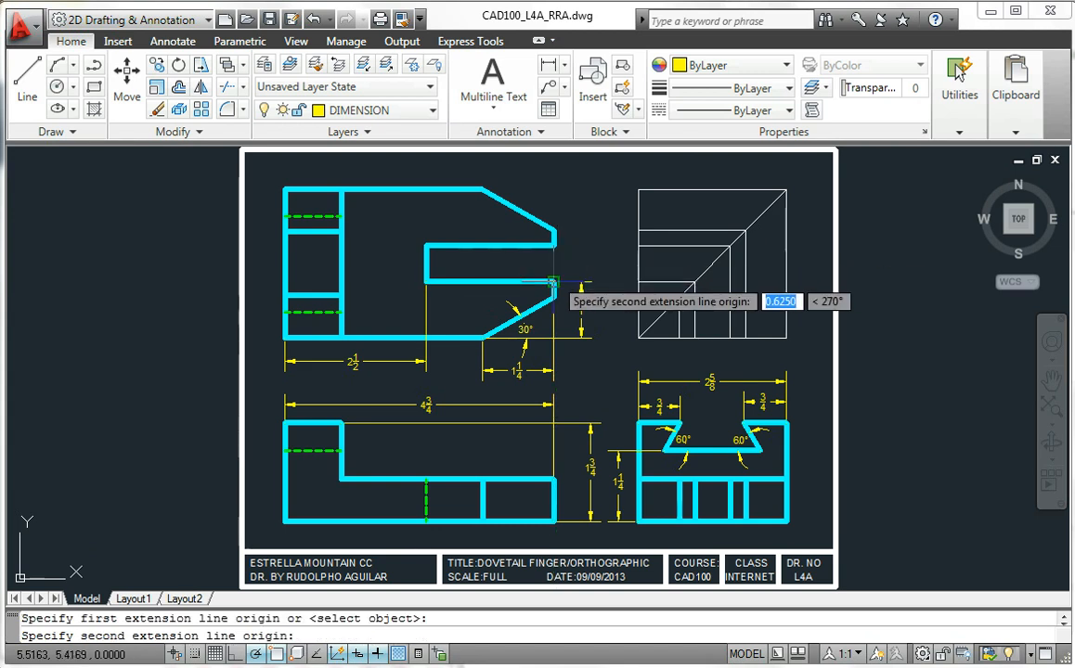
left_click(553, 282)
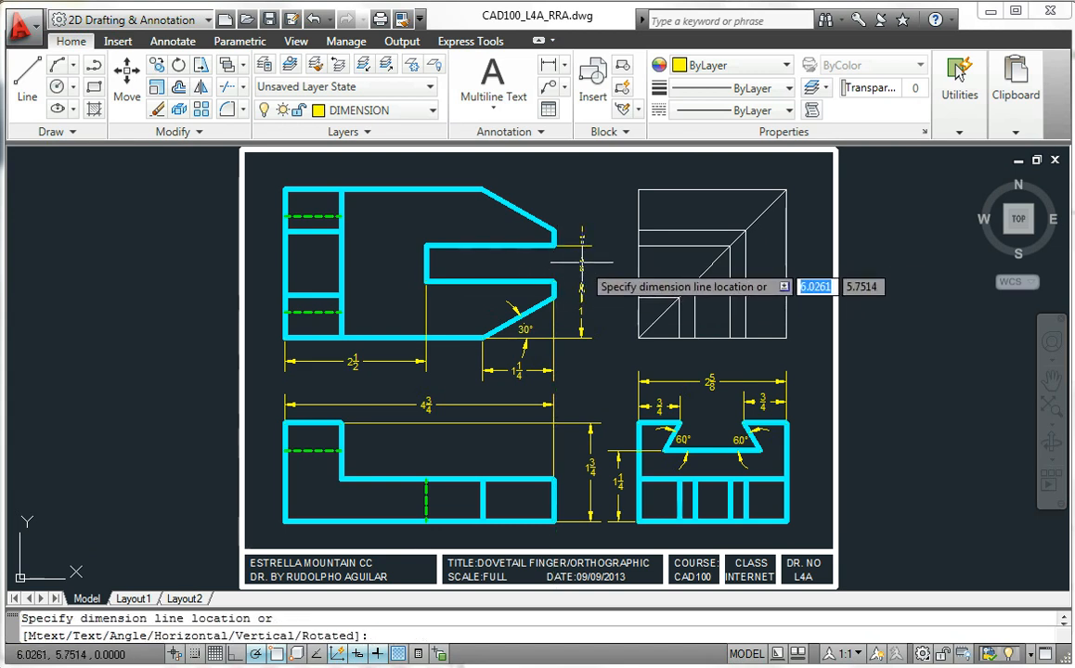
left_click(582, 264)
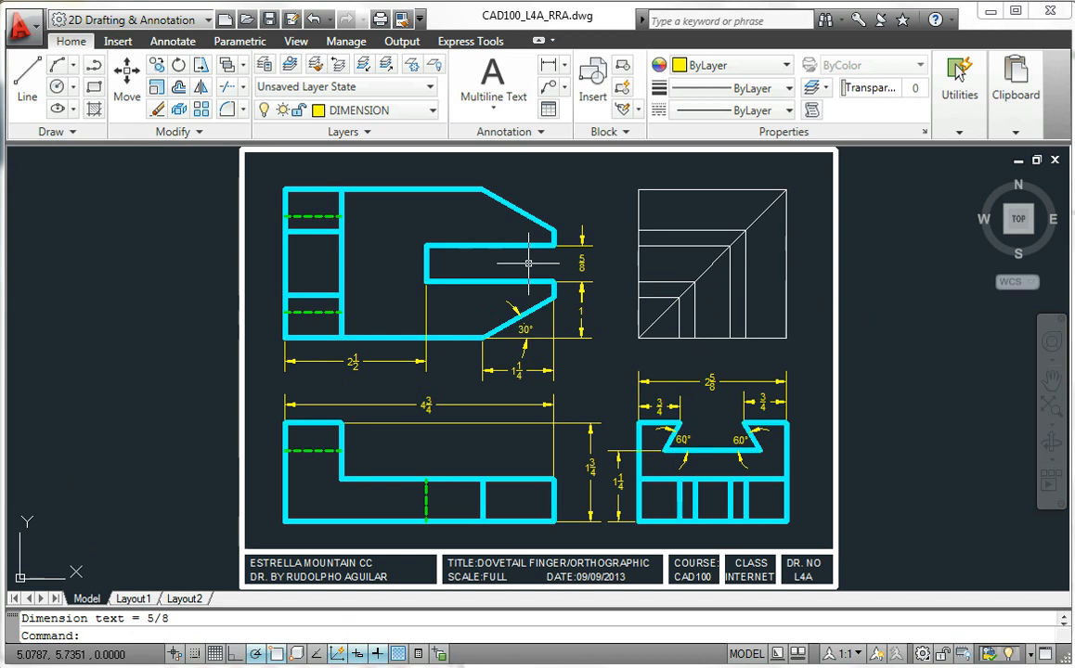
Try a linear dimension for the slot's depth inside the slot, and erase it.
left_click(547, 80)
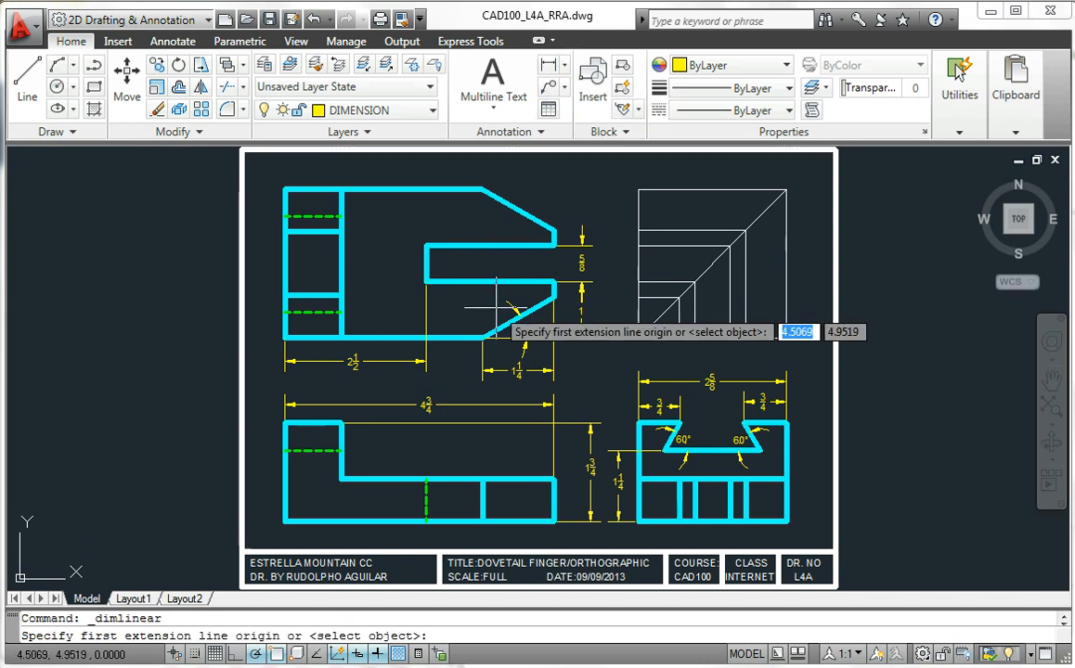
key("Return")
left_click(492, 282)
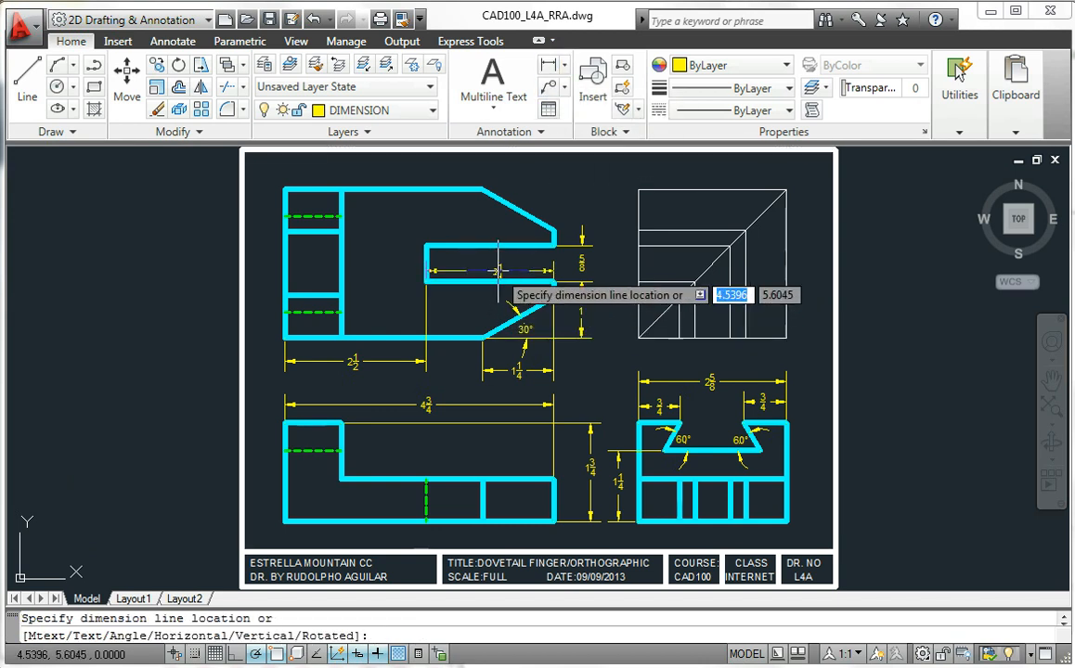
left_click(494, 267)
key("Escape")
left_click(527, 267)
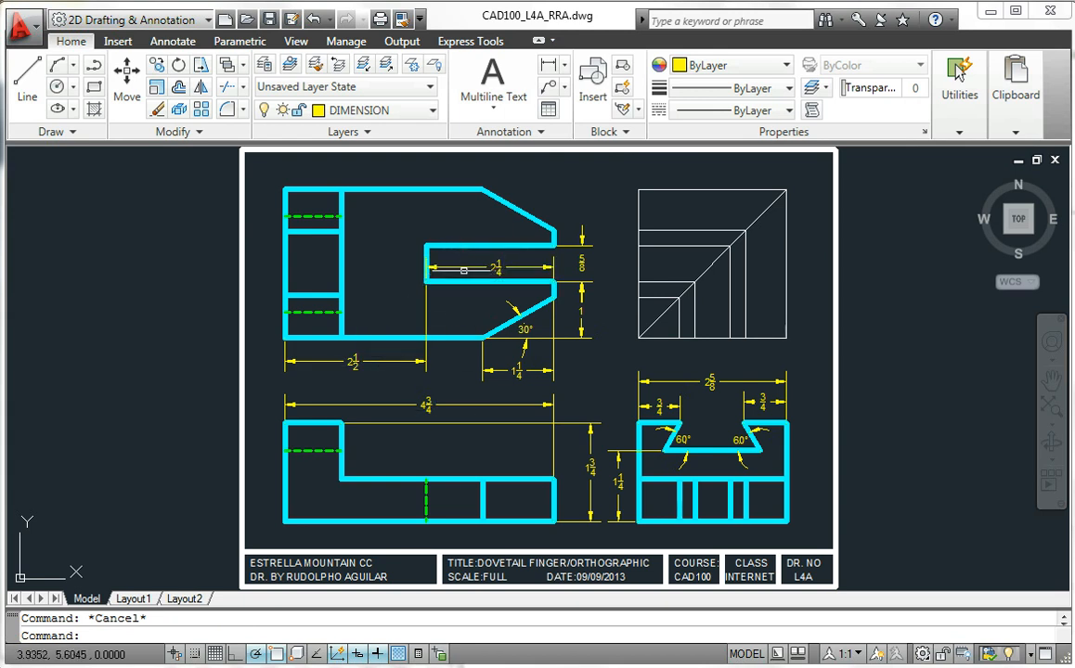
left_click(473, 268)
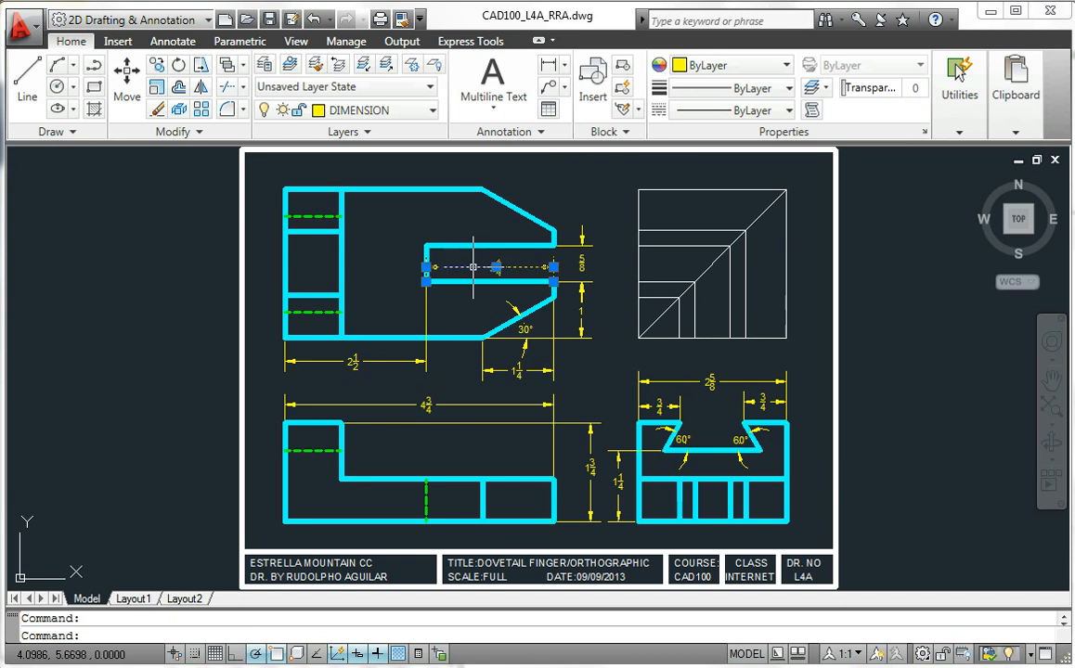
key("Delete")
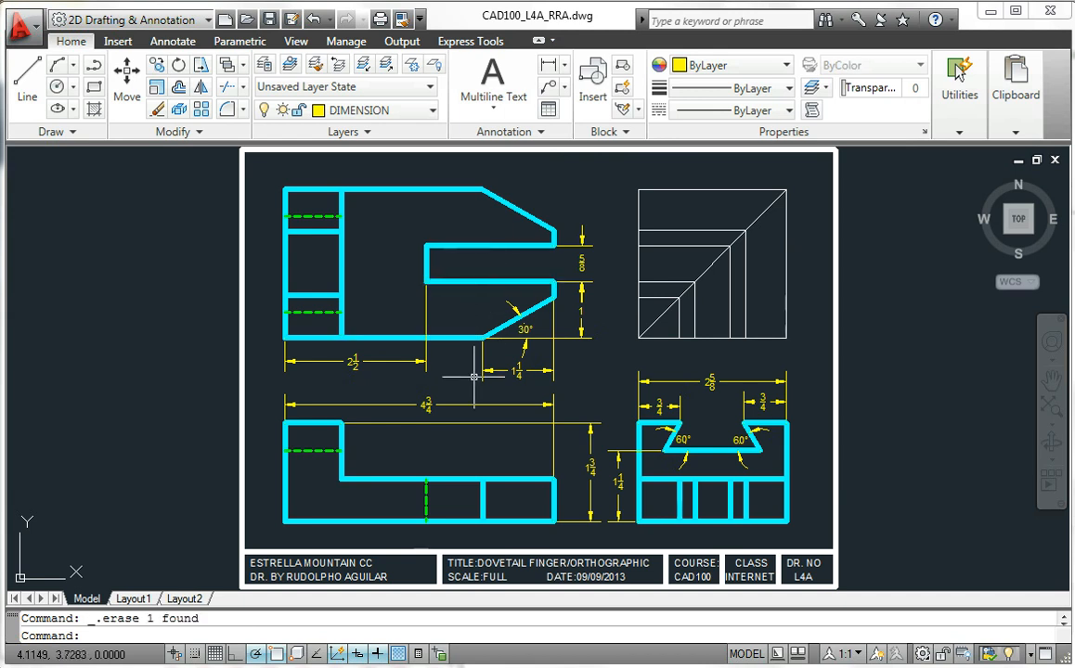
Move the dimension between the left edge and the slot's end down, level with the slanted edge's horizontal dimension.
left_click(376, 363)
left_click(353, 361)
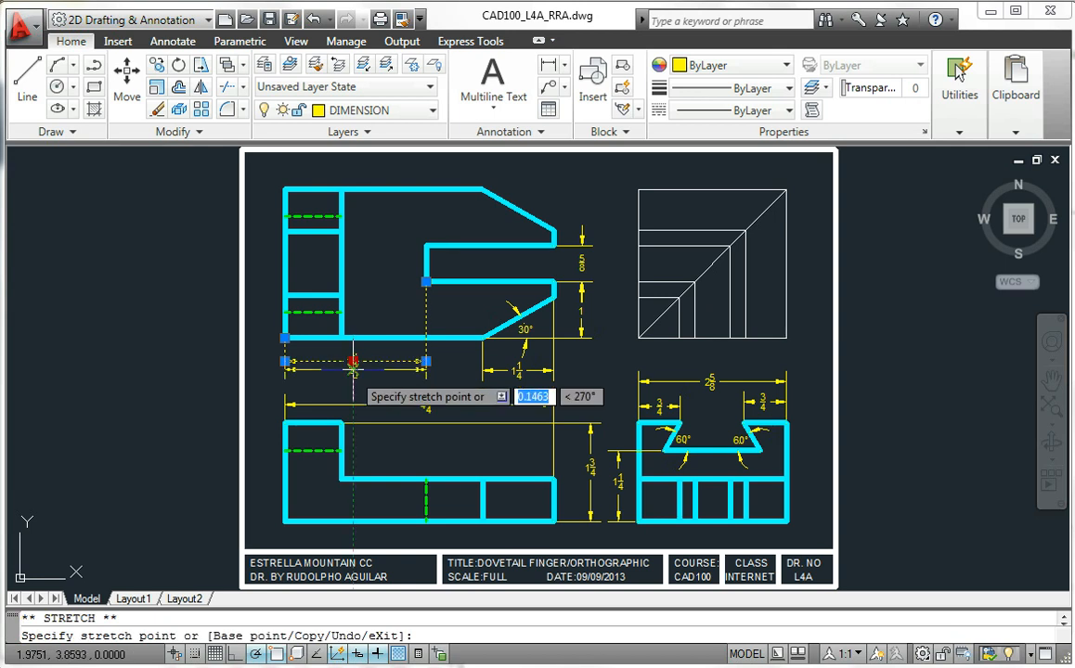
left_click(353, 370)
key("Escape")
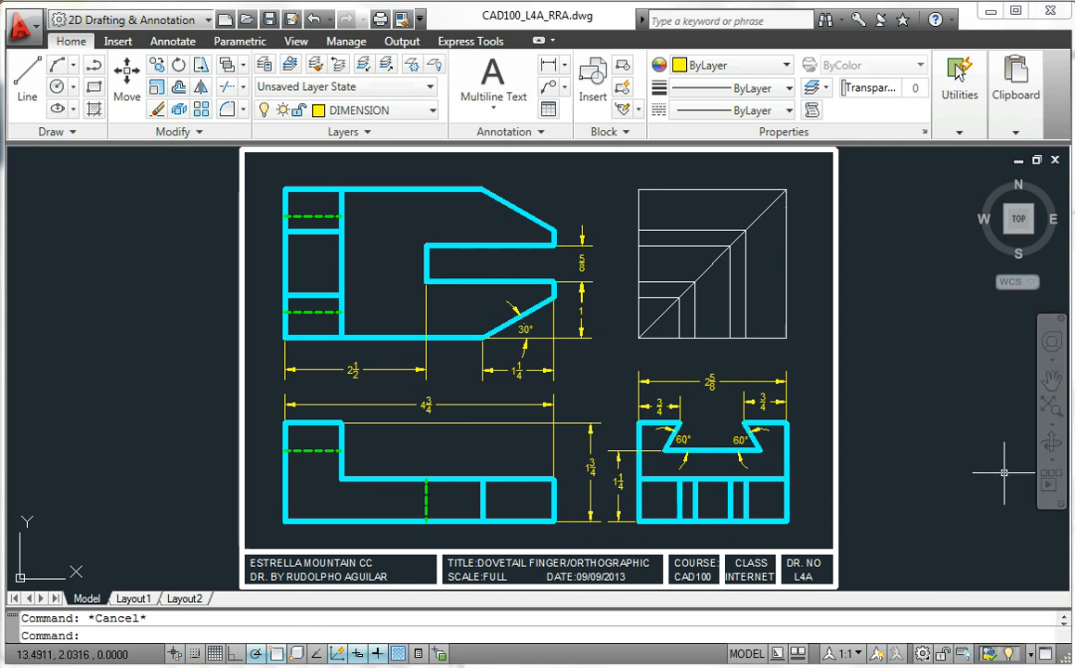
Check the Picasa reference image and dimension the height of the front view's right end, placing it just right of the view.
key("alt+Tab")
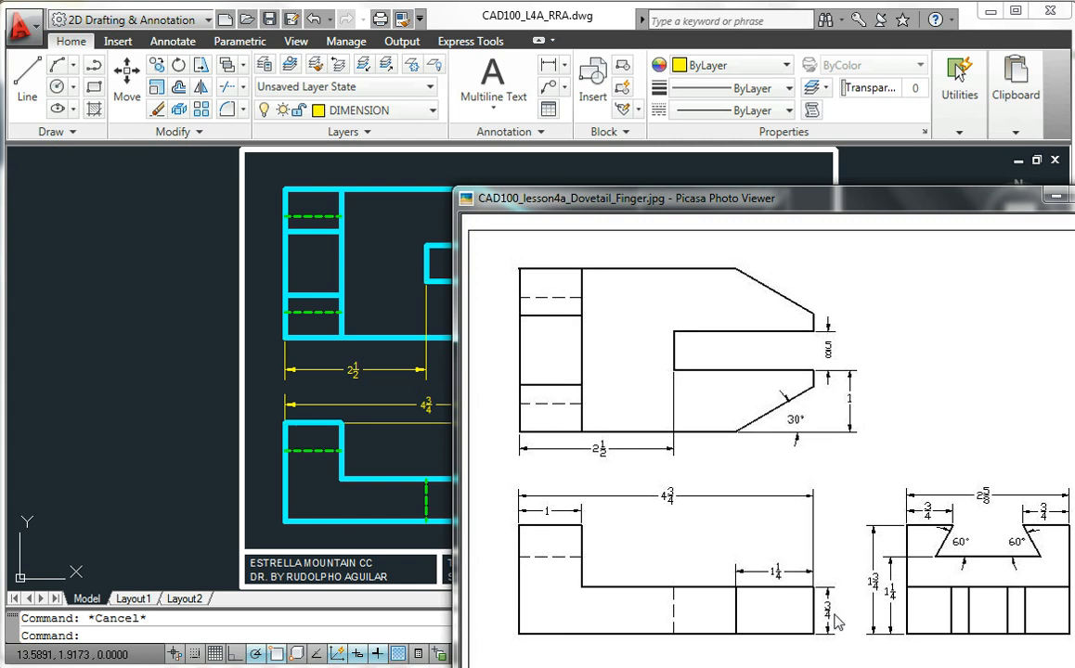
left_click(437, 380)
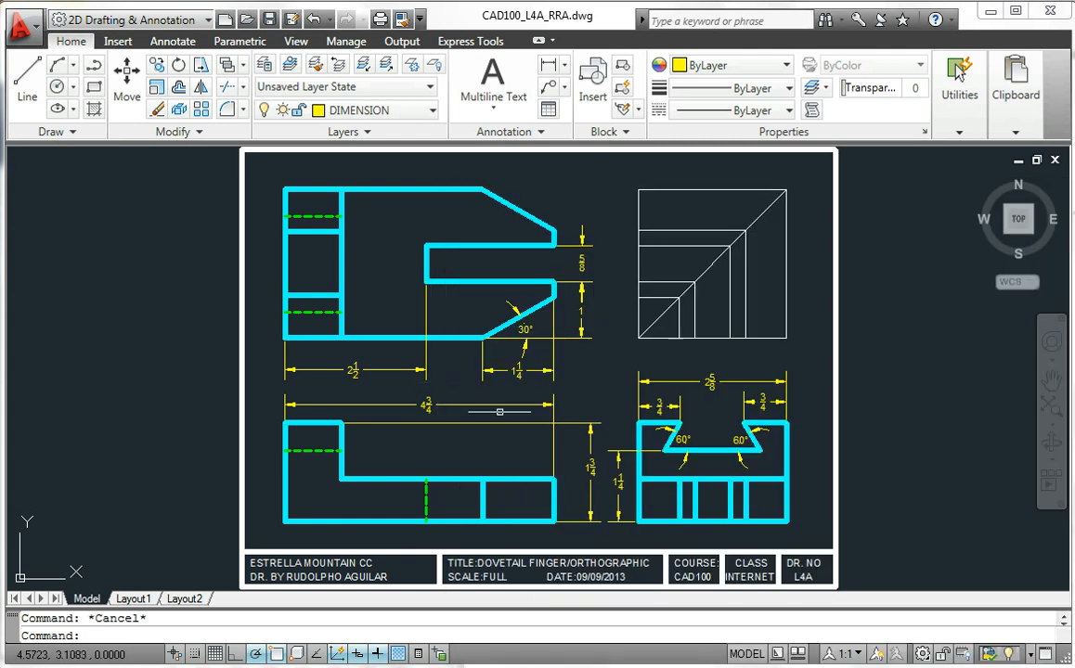
left_click(549, 64)
key("Return")
left_click(555, 501)
left_click(569, 501)
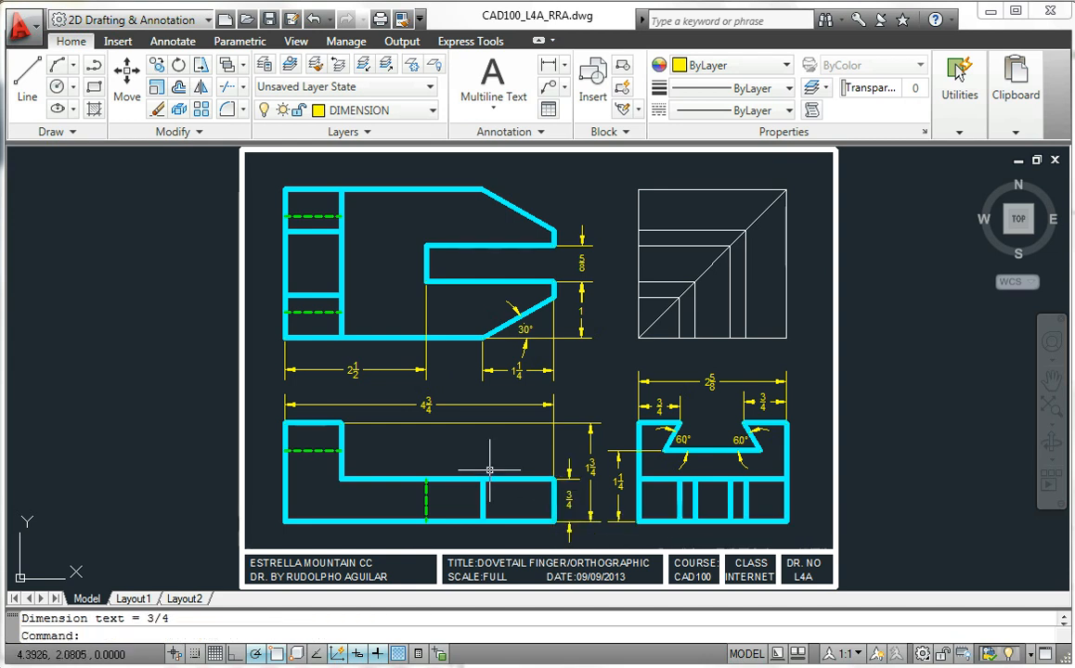
Dimension the width of the front view's raised left block with a linear dimension above its top edge.
key("Return")
key("Return")
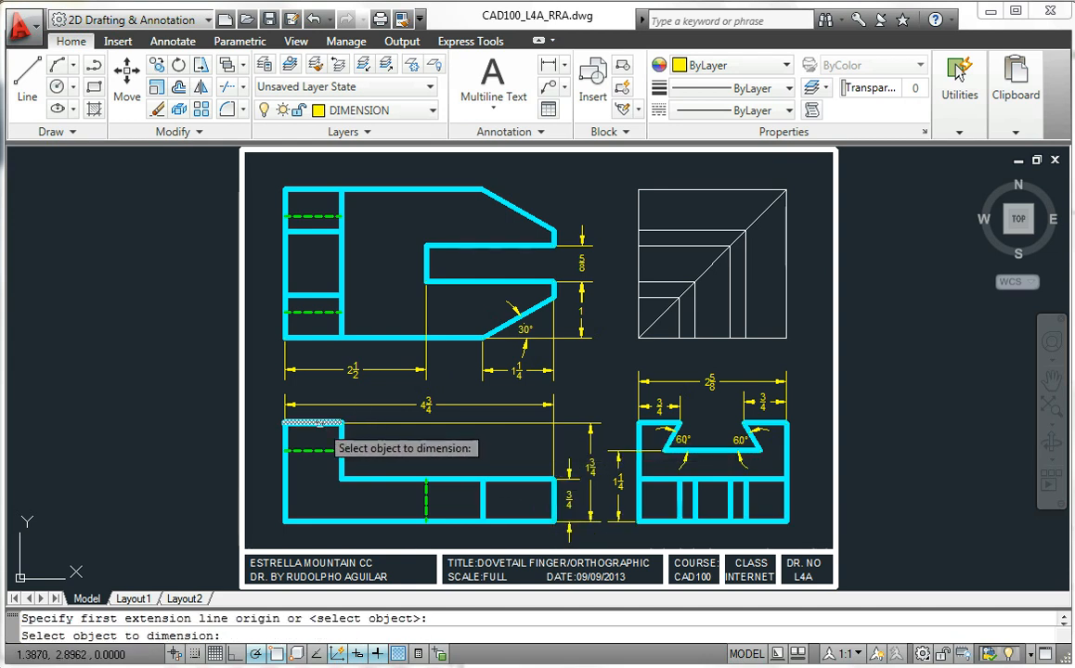
left_click(319, 424)
left_click(314, 406)
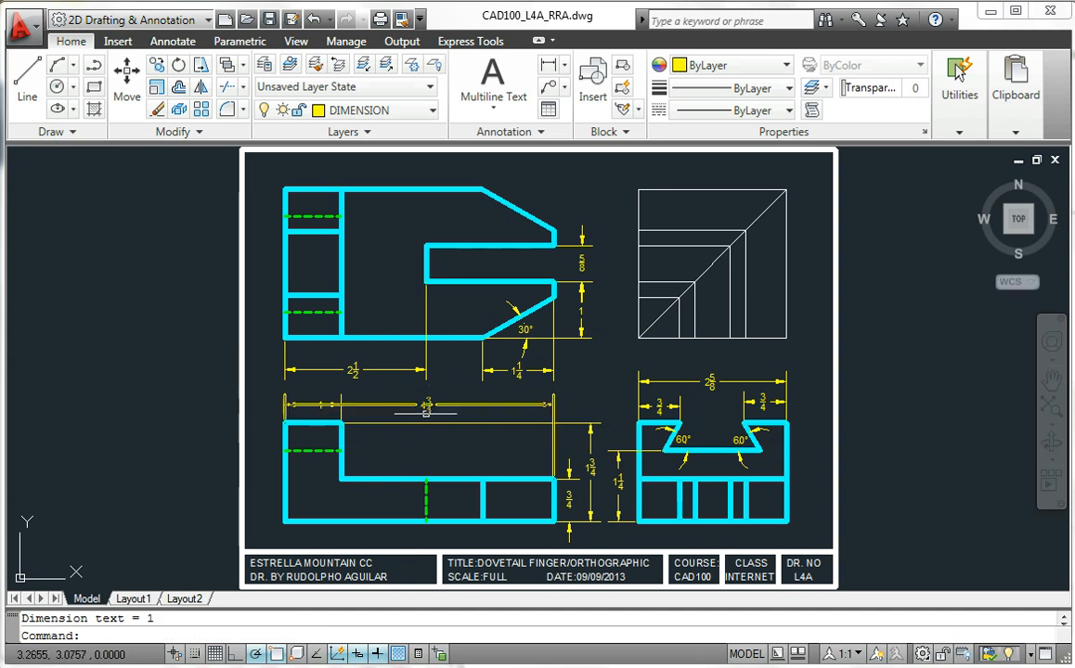
Move the overall length dimension up so it clears the raised block's width dimension.
scroll(428, 416, "up", 4)
left_click(423, 394)
left_click(424, 393)
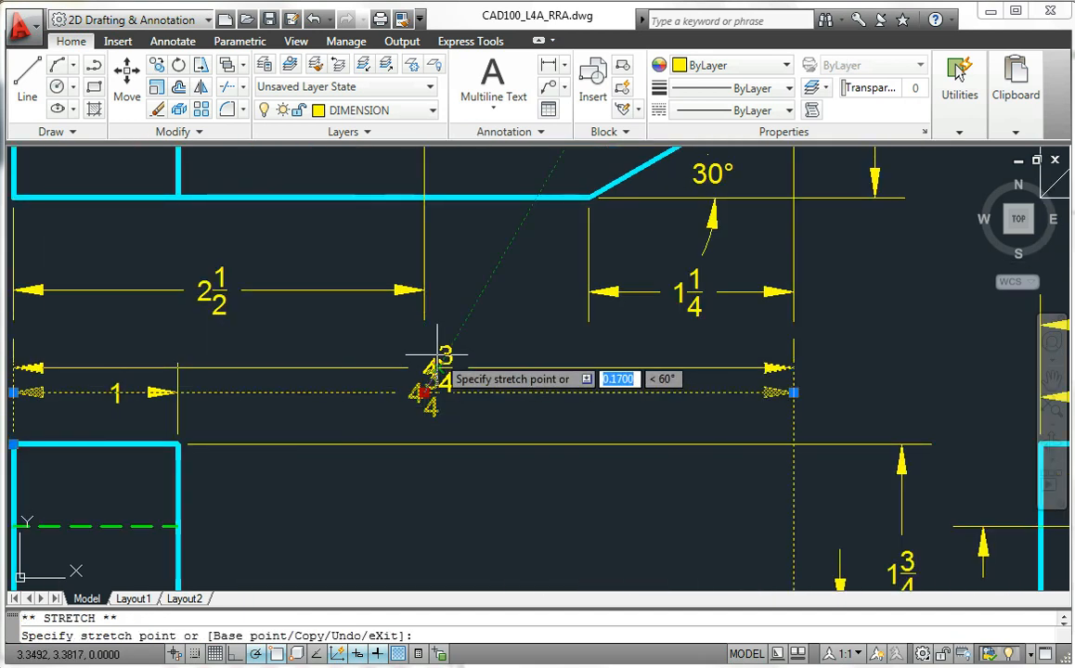
left_click(430, 352)
key("Escape")
Center the text of the raised block's width dimension between its extension lines, keeping the dimension line's height.
left_click(116, 394)
left_click(115, 393)
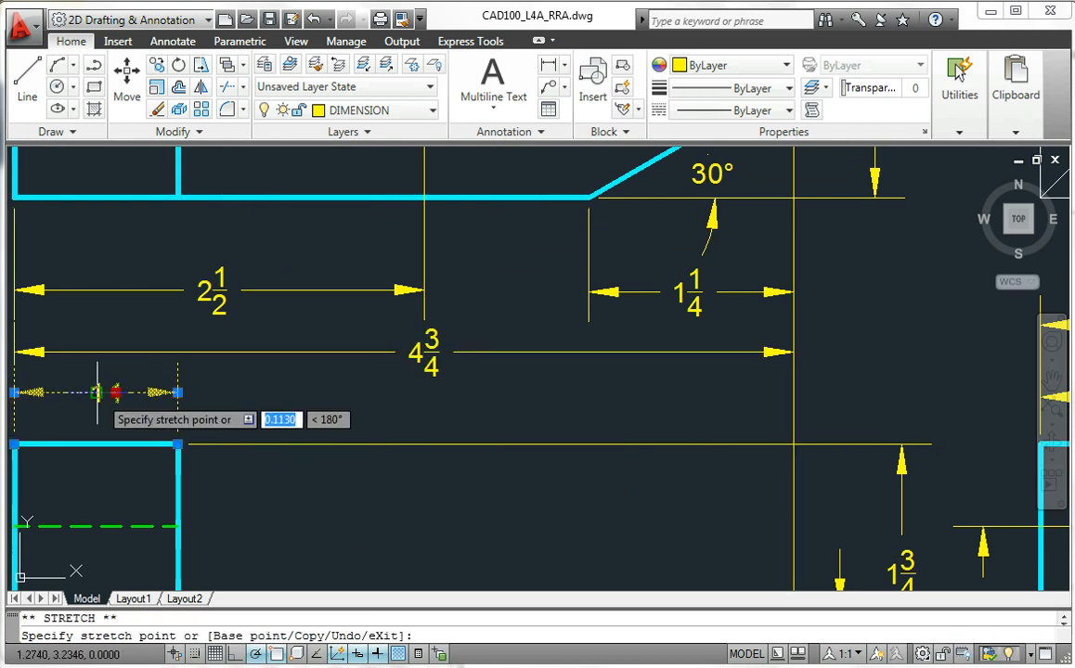
left_click(97, 393)
key("Escape")
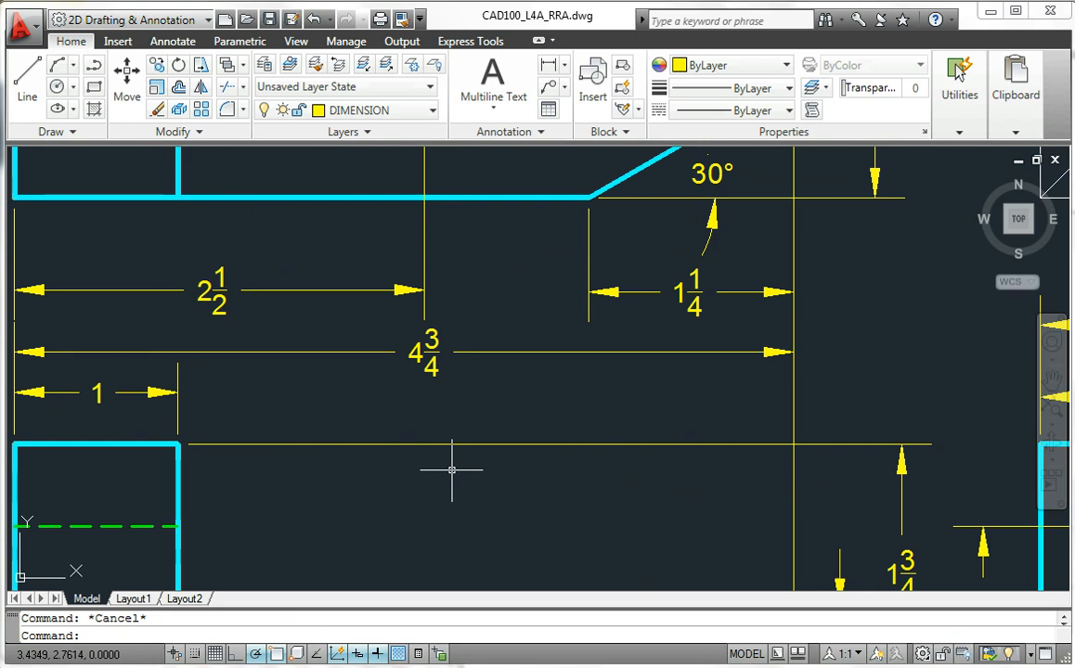
Zoom to the drawing's extents and save the drawing under its current name.
scroll(453, 471, "down", 2)
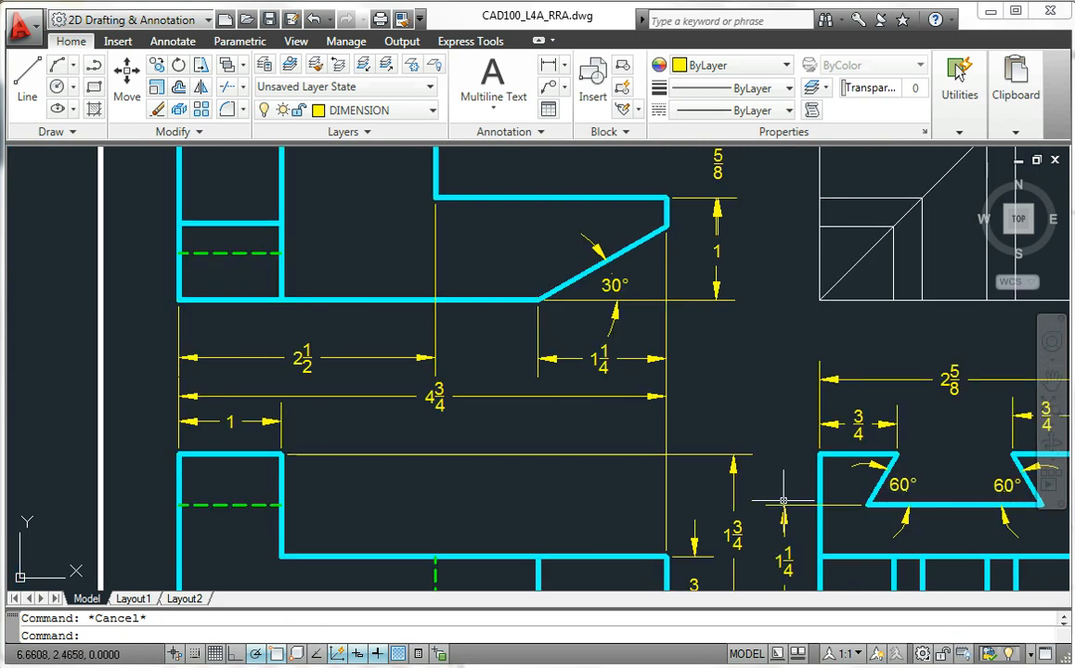
scroll(783, 502, "down", 2)
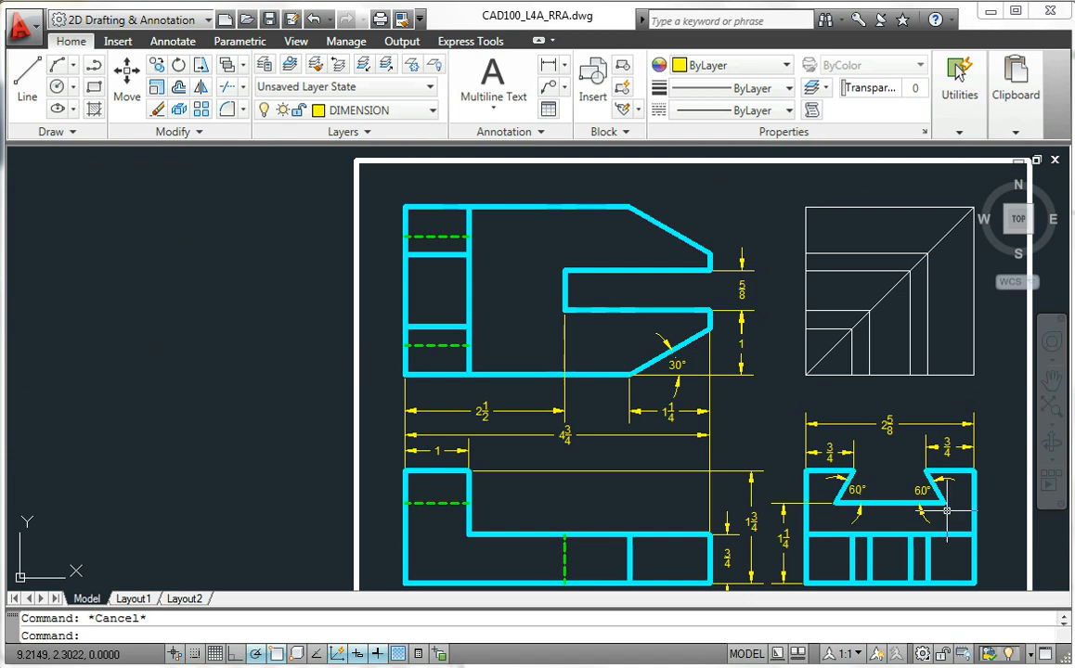
type("z")
key("Return")
type("E")
key("Return")
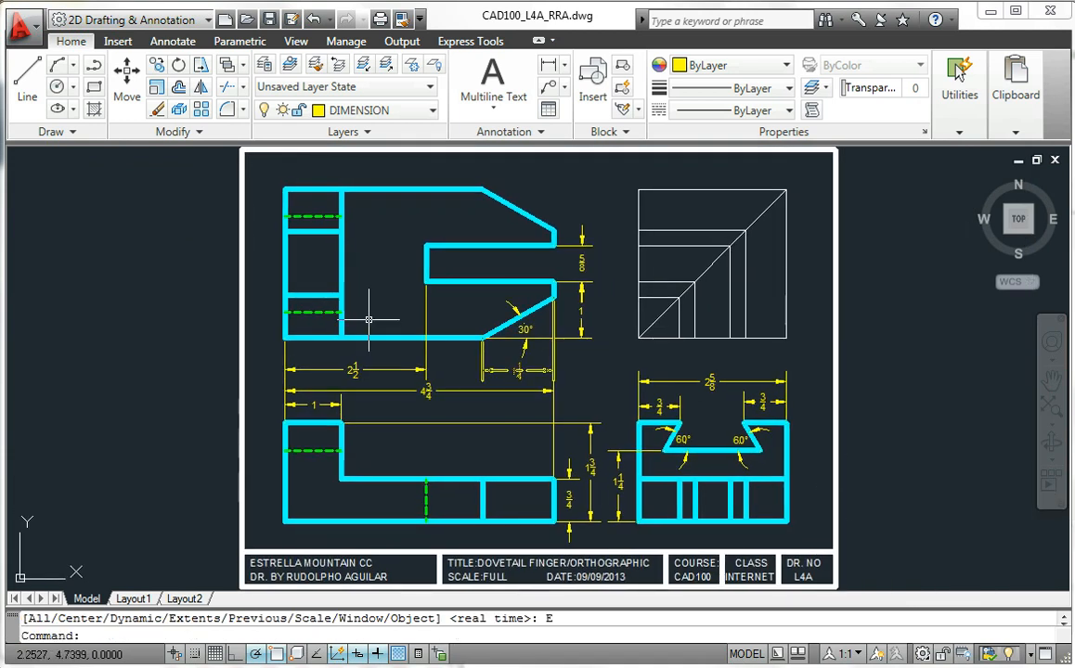
left_click(21, 28)
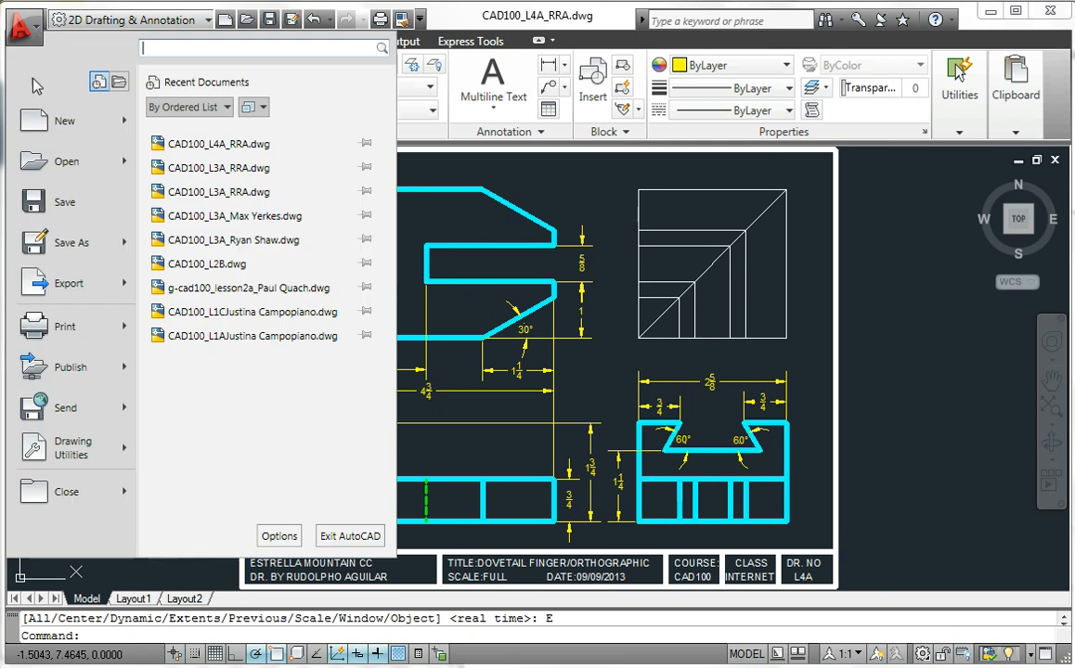
left_click(62, 202)
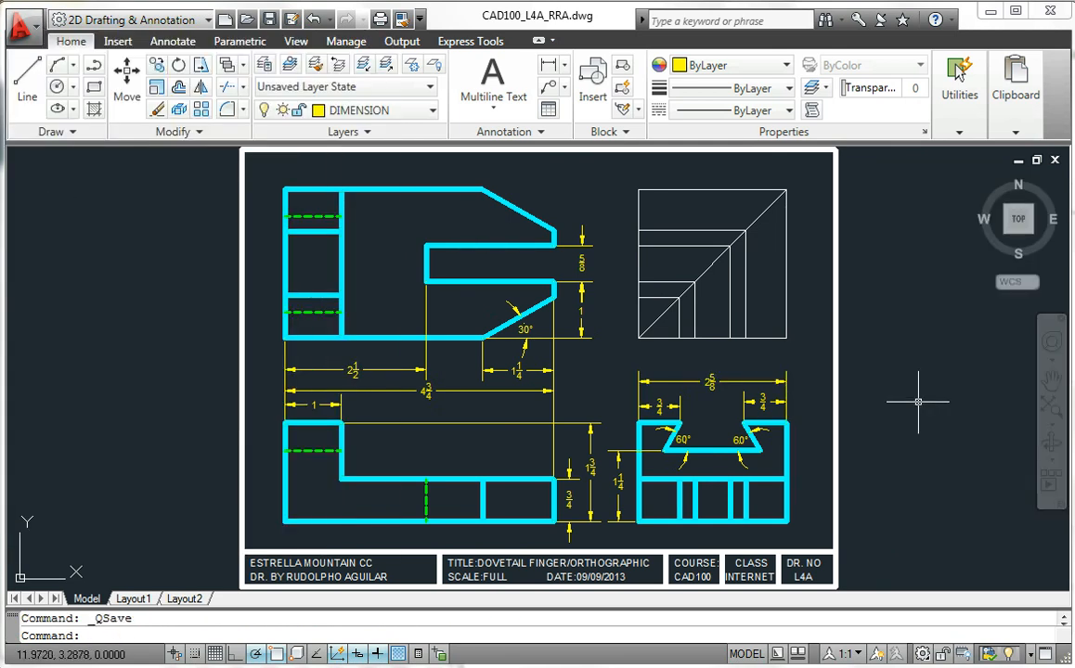